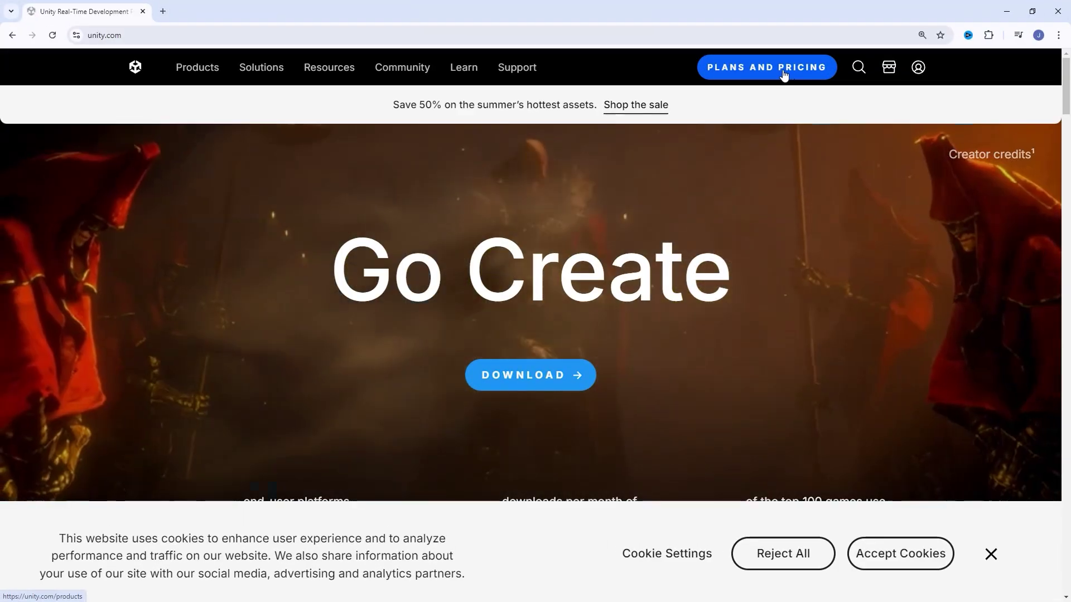
- Open unity.com's Plans and pricing page, zoom it in, and highlight the Unity Personal plan heading
left_click(784, 66)
key("ctrl+plus")
key("ctrl+plus")
key("ctrl+plus")
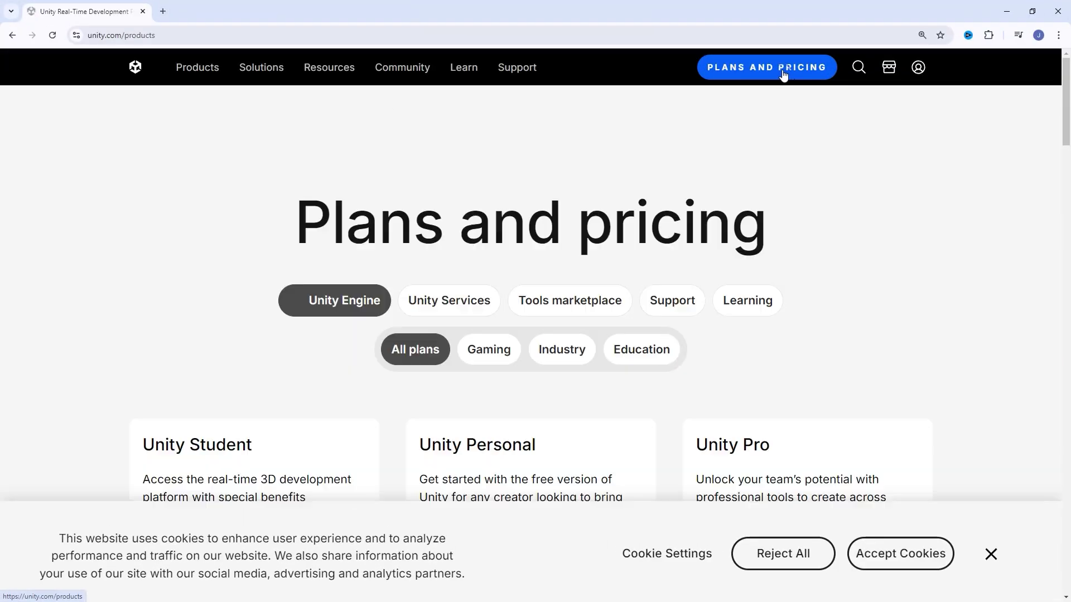
scroll(589, 247, "down", 2)
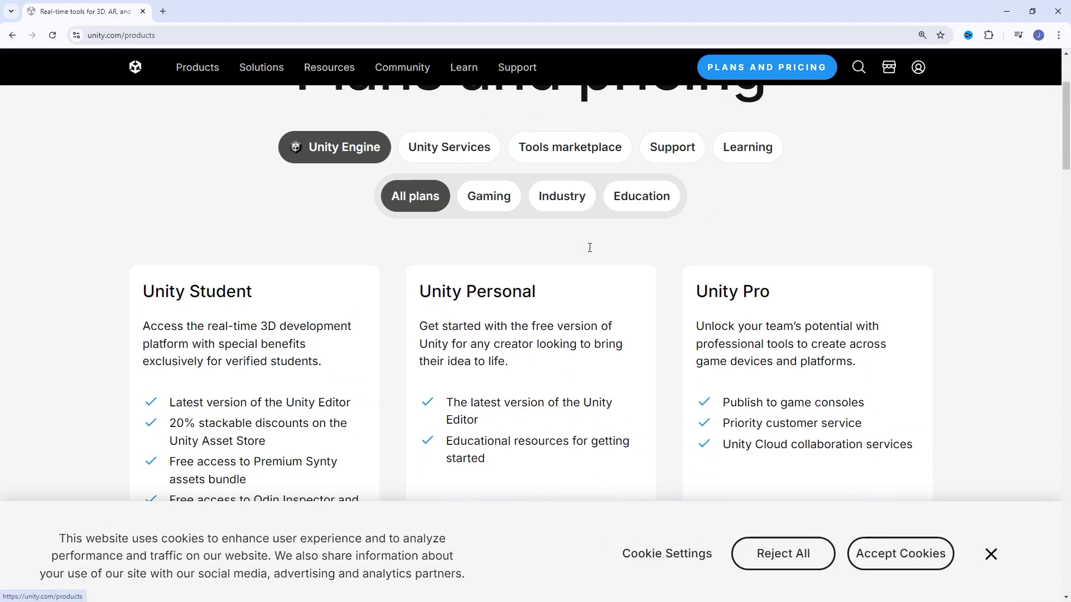
scroll(590, 248, "down", 3)
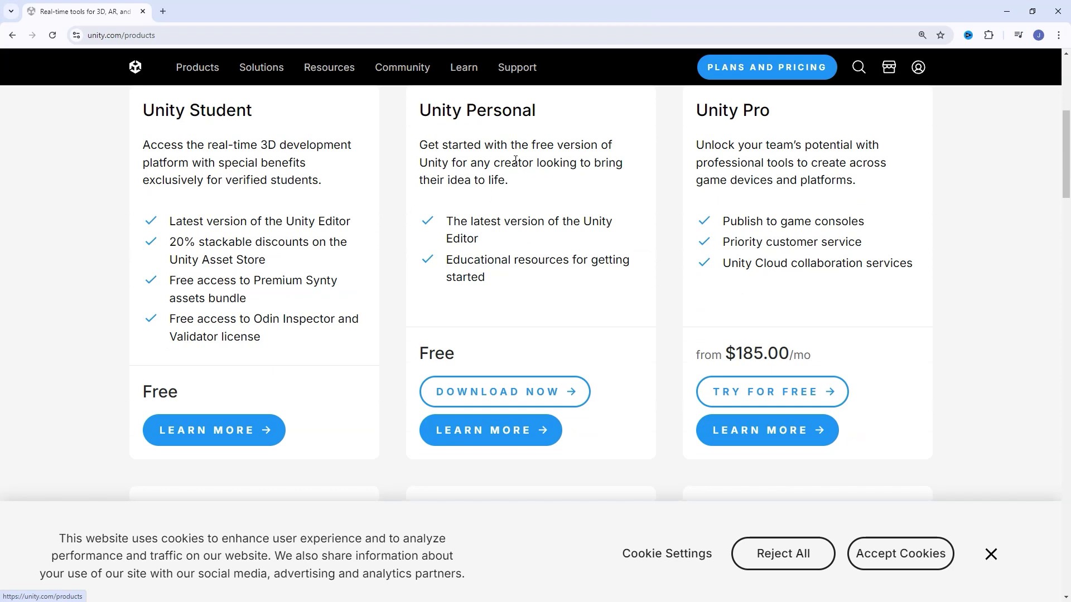
left_click_drag(419, 115, 541, 111)
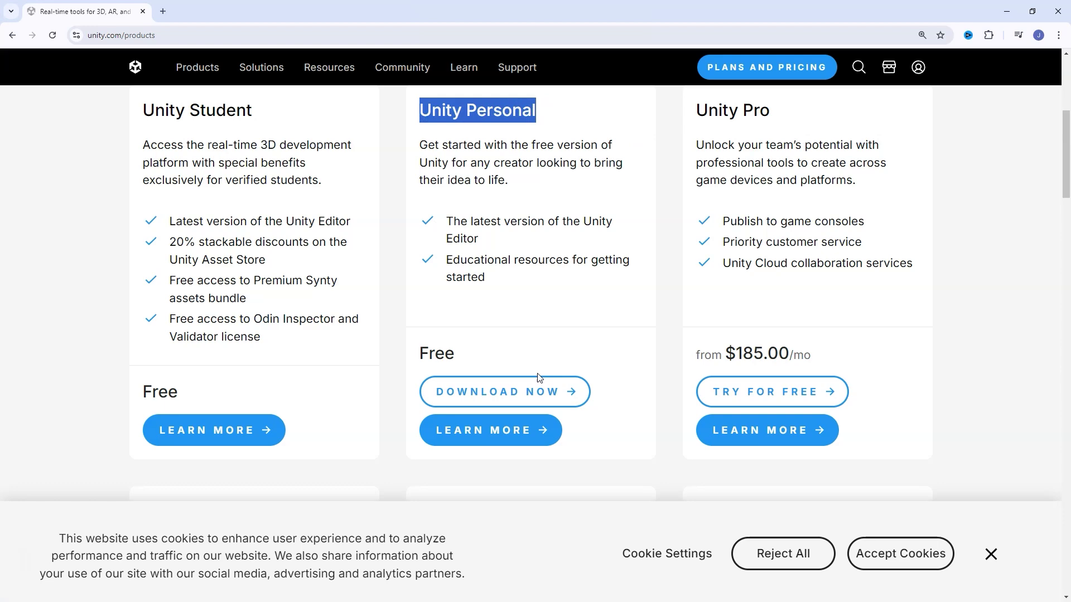
- Go to the Unity download page and accept the site's cookies
left_click(506, 397)
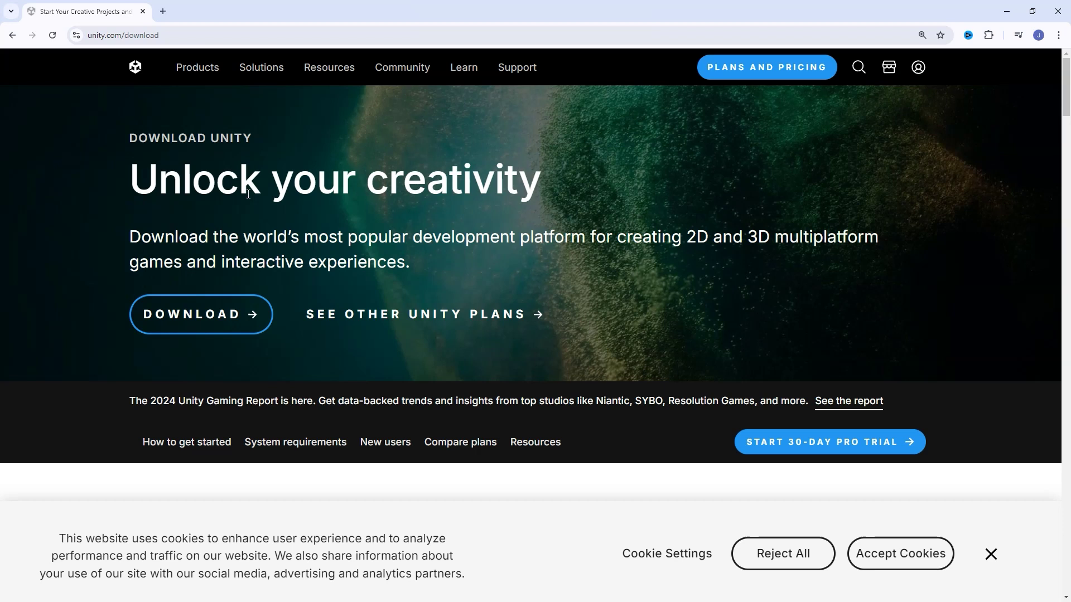
left_click(899, 562)
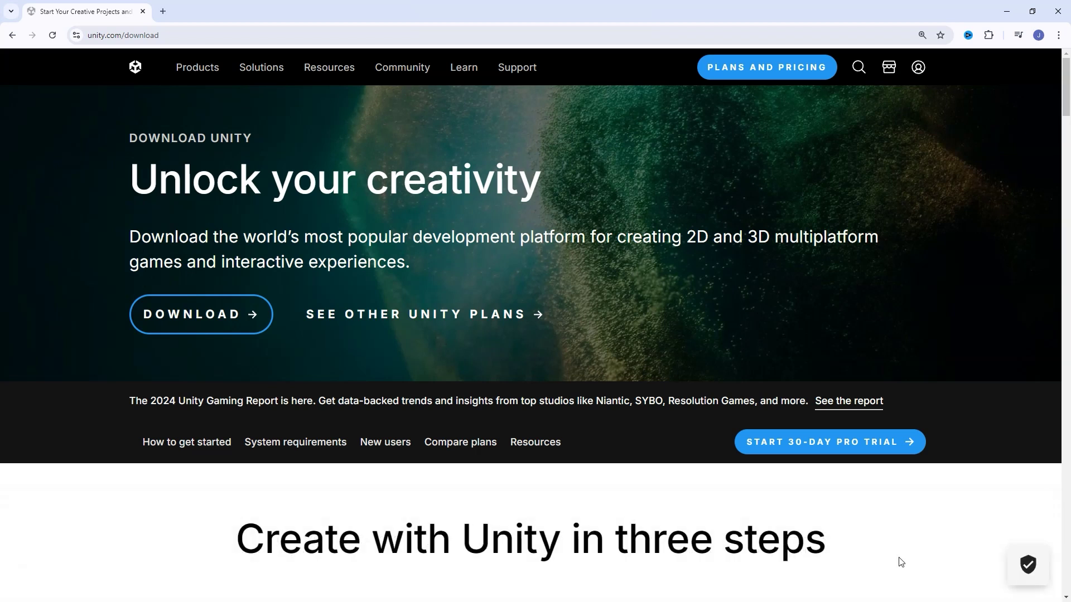
scroll(217, 263, "down", 4)
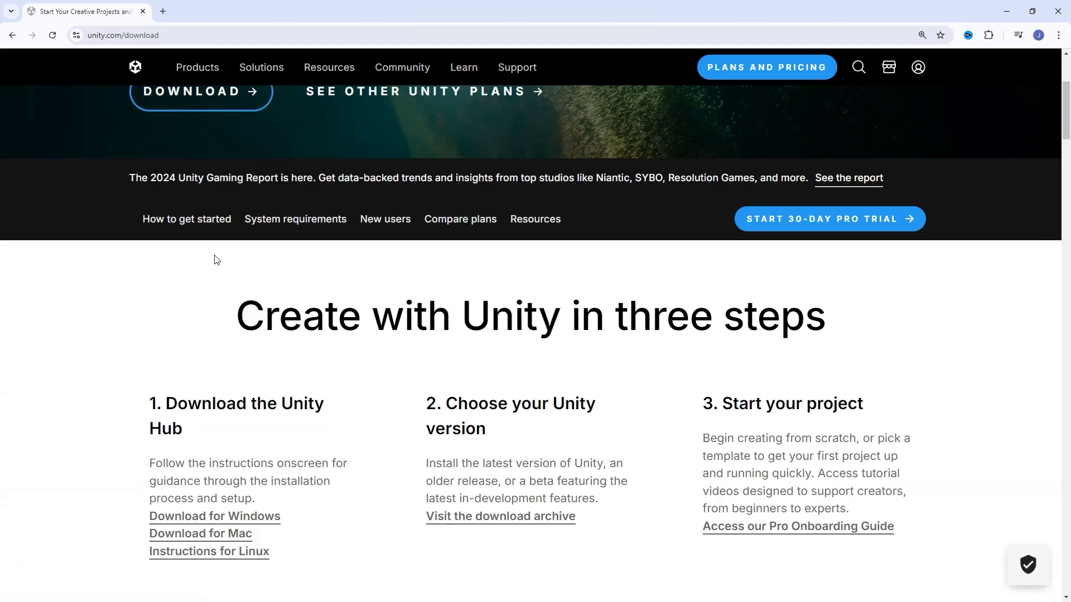
- Download the Unity Hub installer for Windows from the three-step section and check its progress
left_click(206, 219)
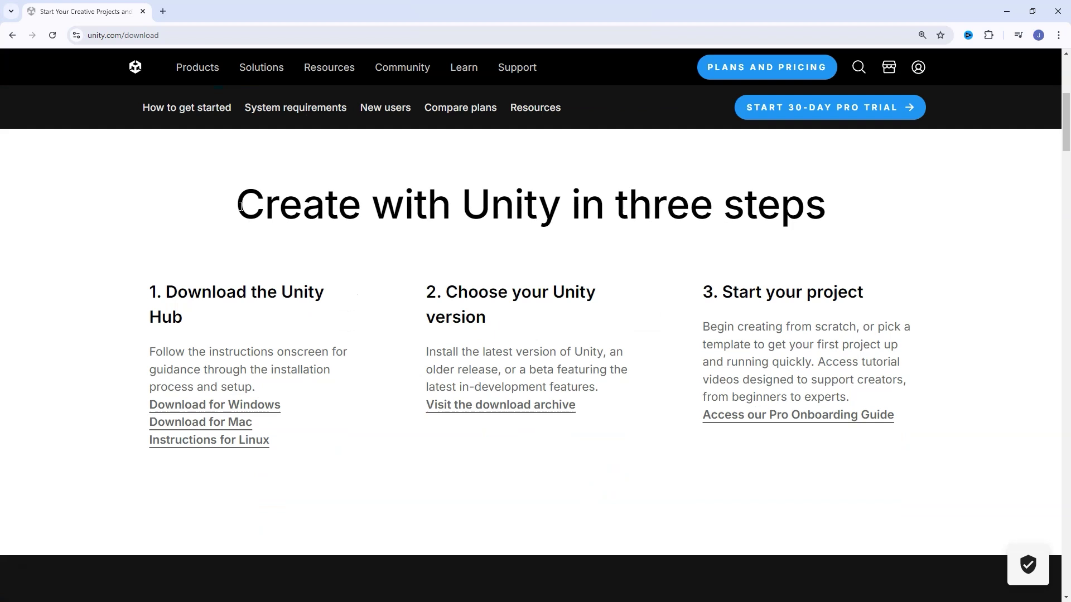
left_click_drag(241, 207, 848, 193)
left_click_drag(166, 293, 180, 310)
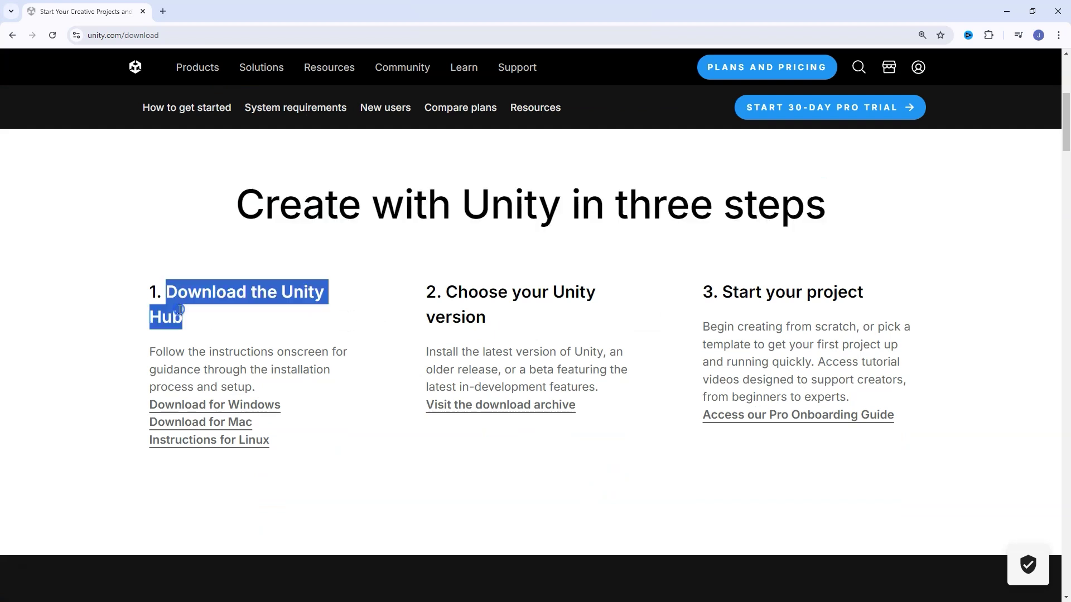
left_click(210, 372)
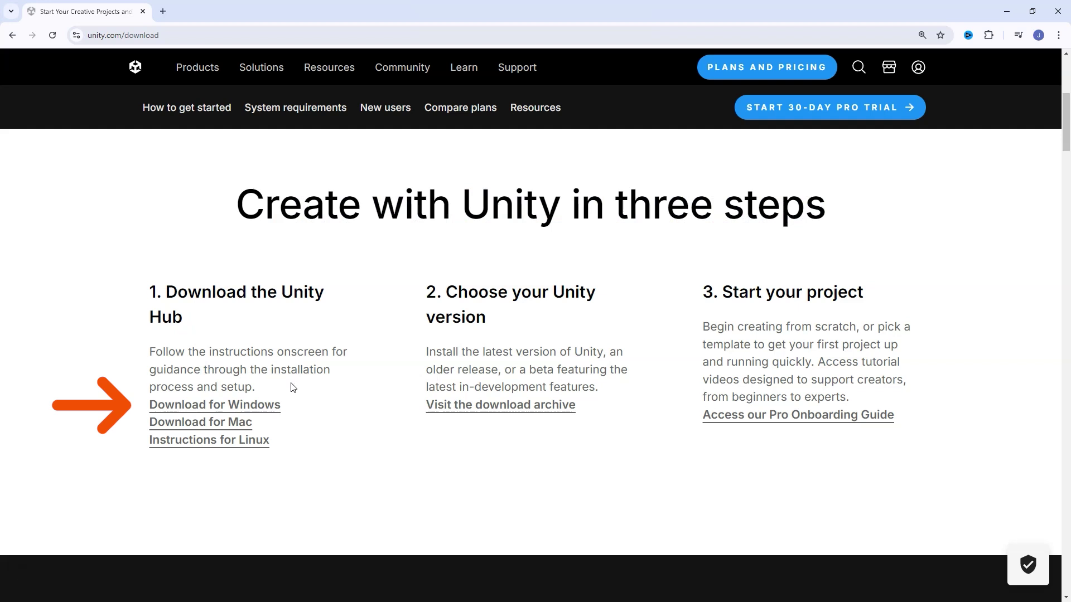
left_click(270, 407)
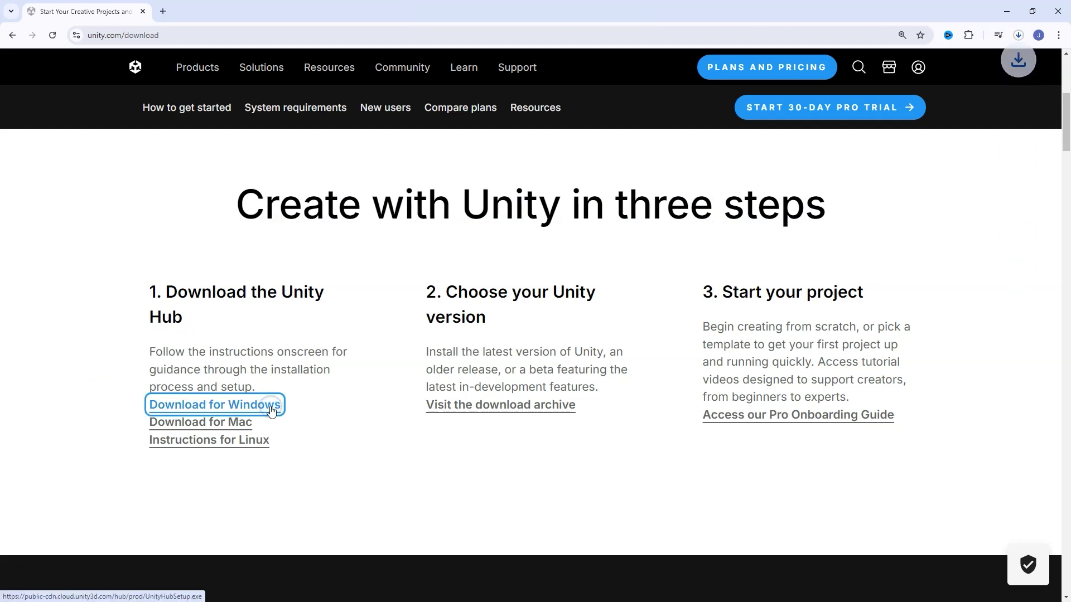
left_click(1018, 36)
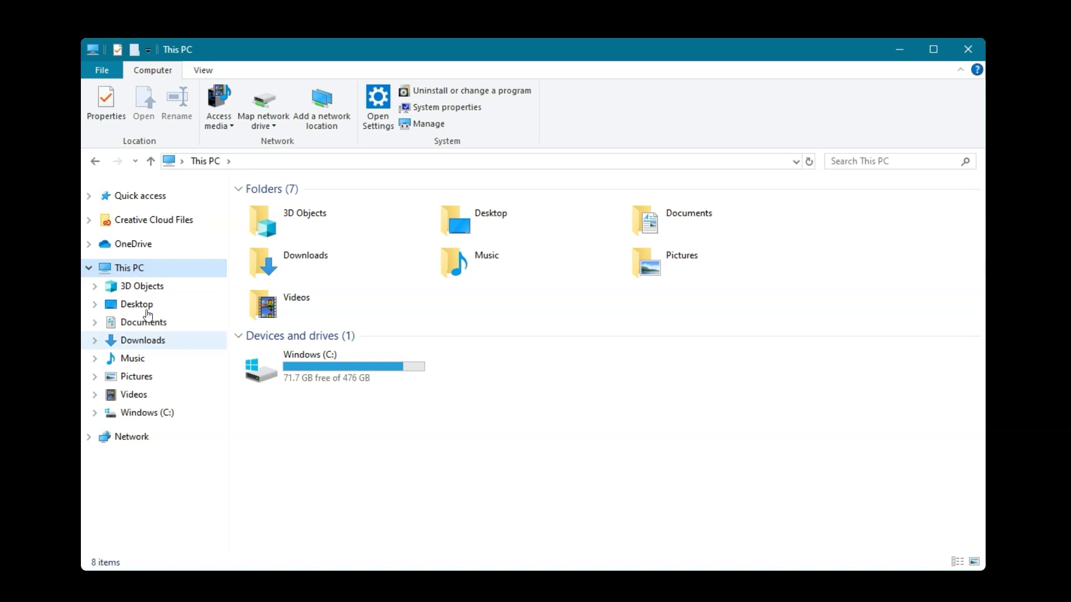
- Open the Downloads folder in File Explorer and select the UnityHubSetup (1) installer
left_click(149, 343)
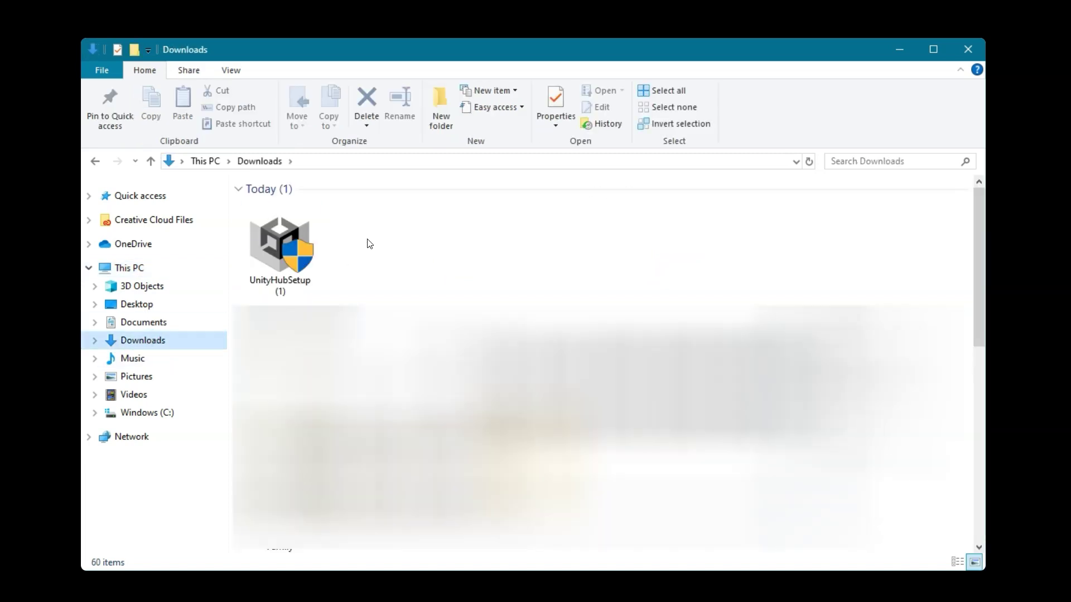
left_click(369, 244)
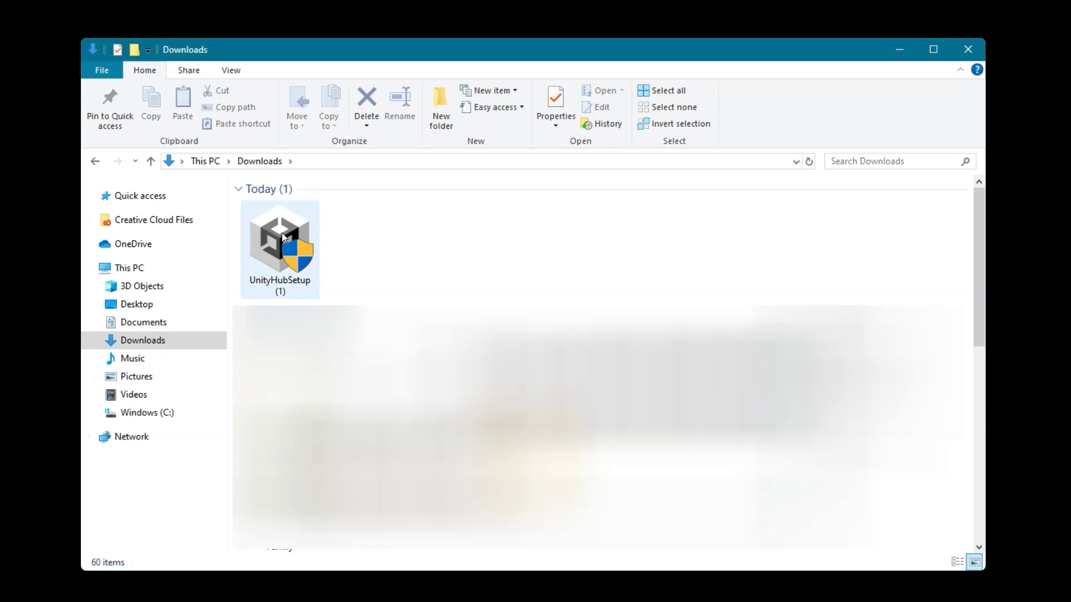
left_click(283, 234)
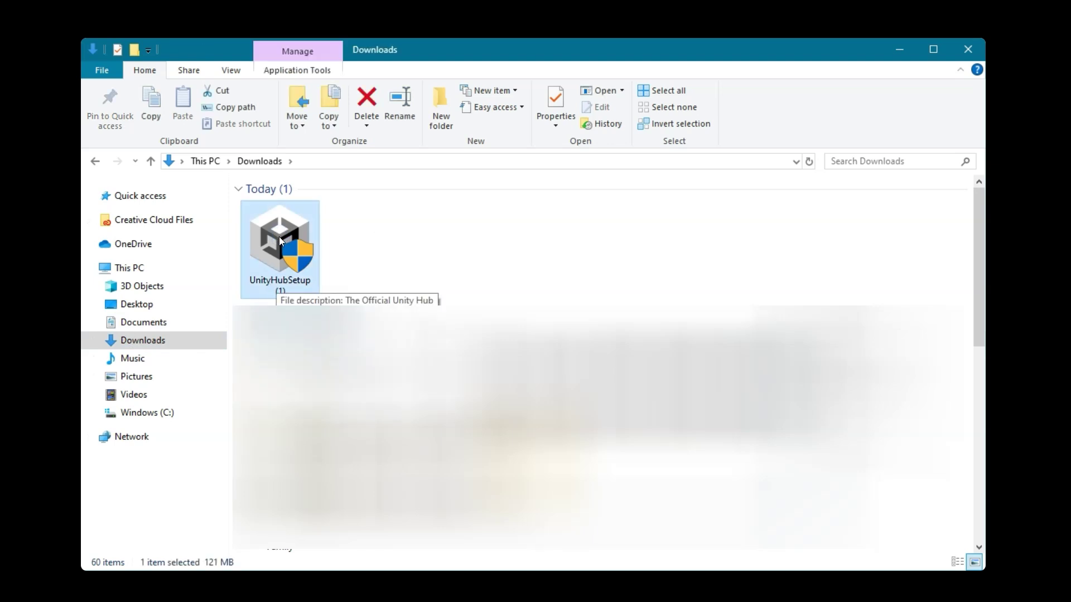
- Run UnityHubSetup, accept the licence, and install Unity Hub 3.8.0 to C:\Program Files\Unity Hub
double_click(281, 241)
left_click_drag(765, 273, 765, 347)
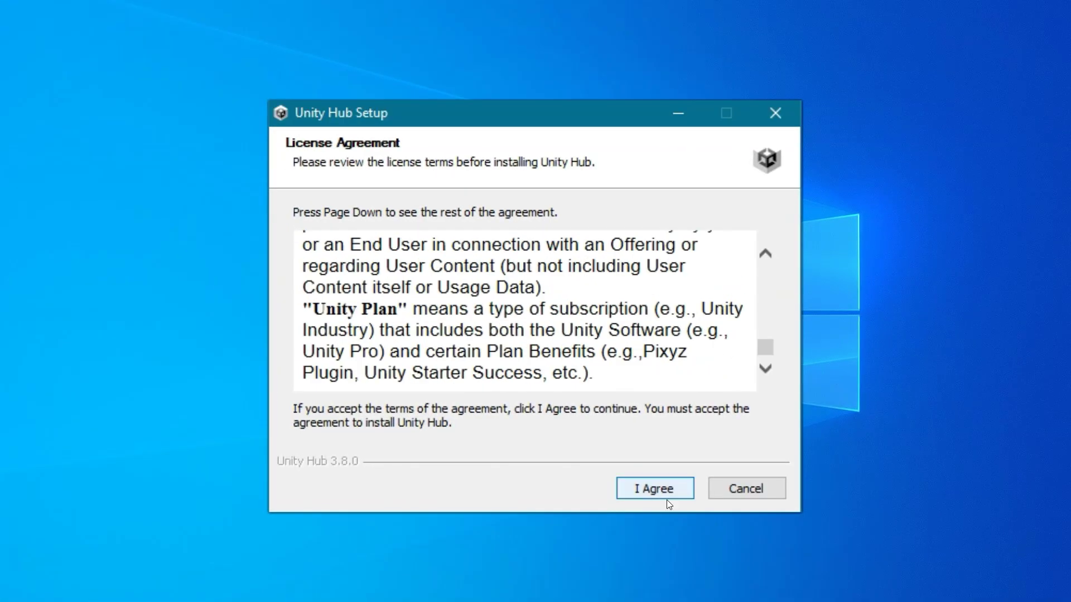
left_click(676, 493)
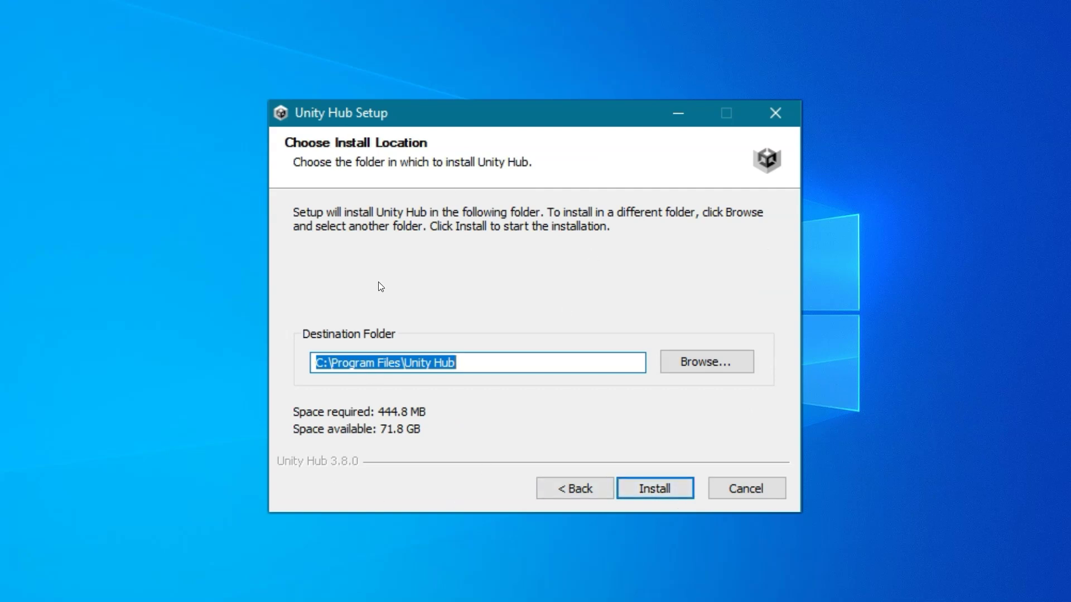
left_click(493, 361)
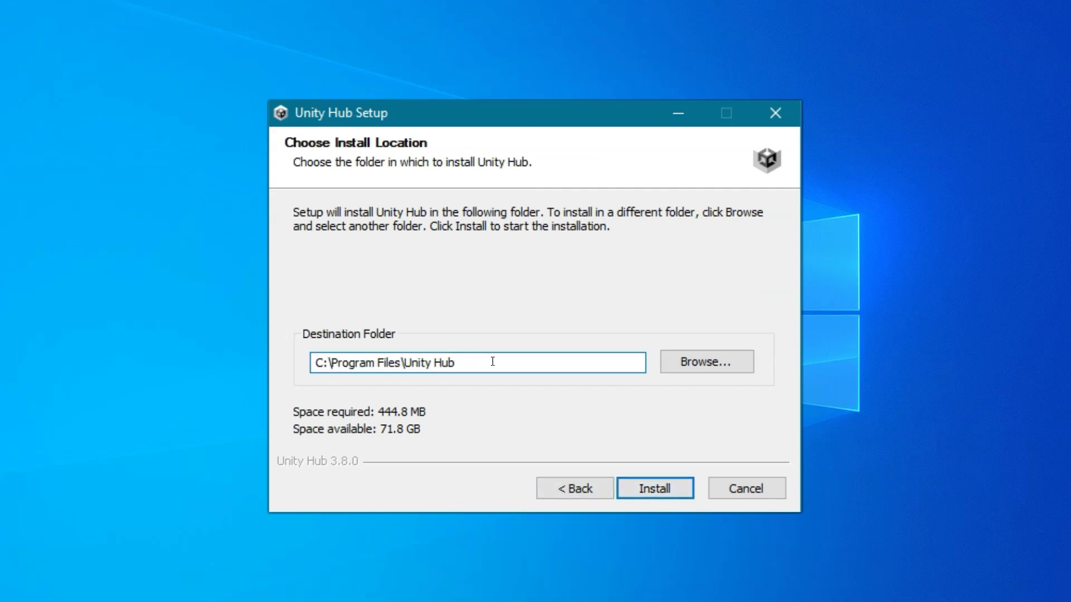
left_click(679, 493)
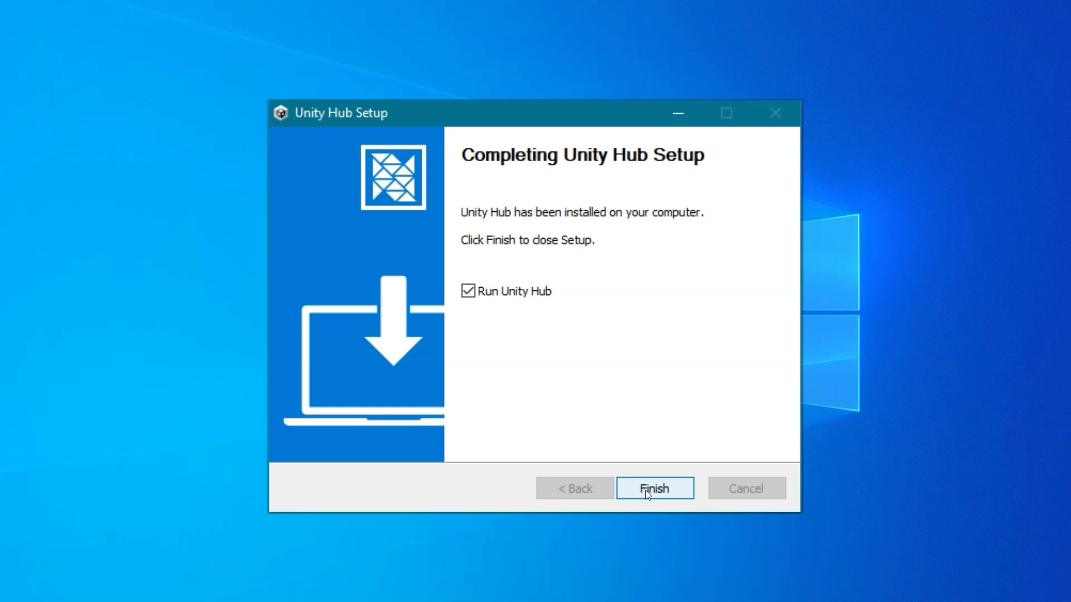
left_click(652, 490)
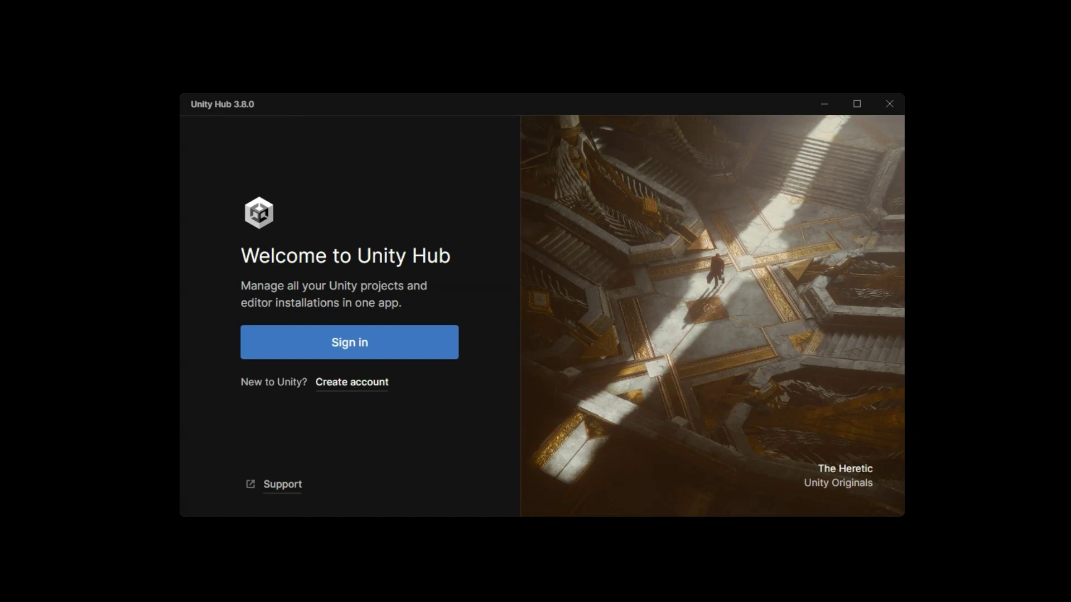
- Choose Create account on the Welcome to Unity Hub screen to reach the Create a Unity ID page
left_click(358, 383)
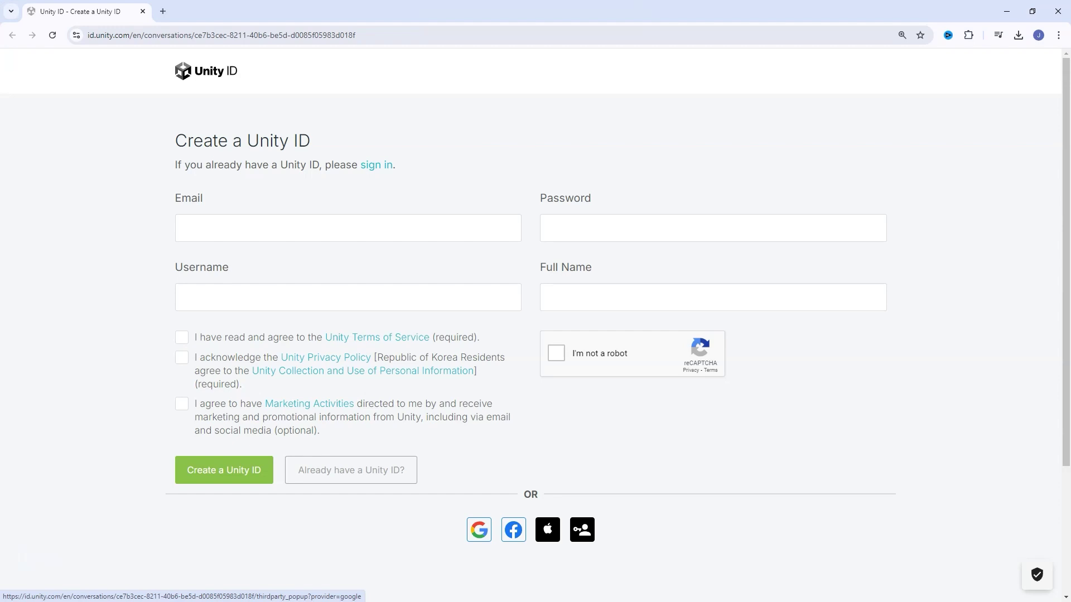
- Sign in with the Unity account and always allow api.unity.com to open Unity Hub
left_click(269, 365)
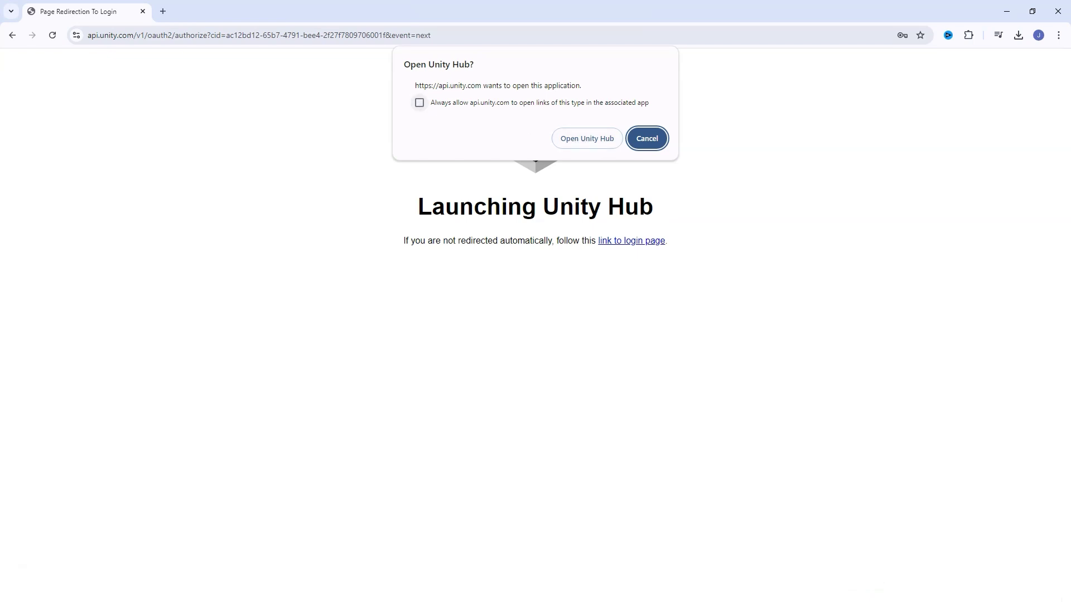
left_click(419, 103)
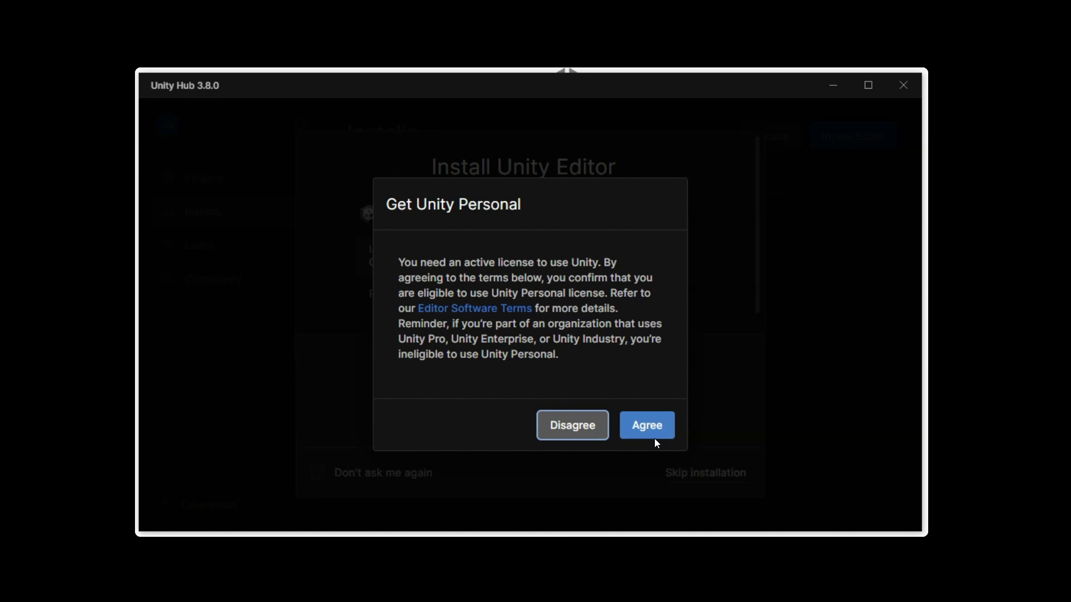
- Accept the Unity Personal licence, skip the suggested editor, and view the Install Editor Archive tab
left_click(638, 424)
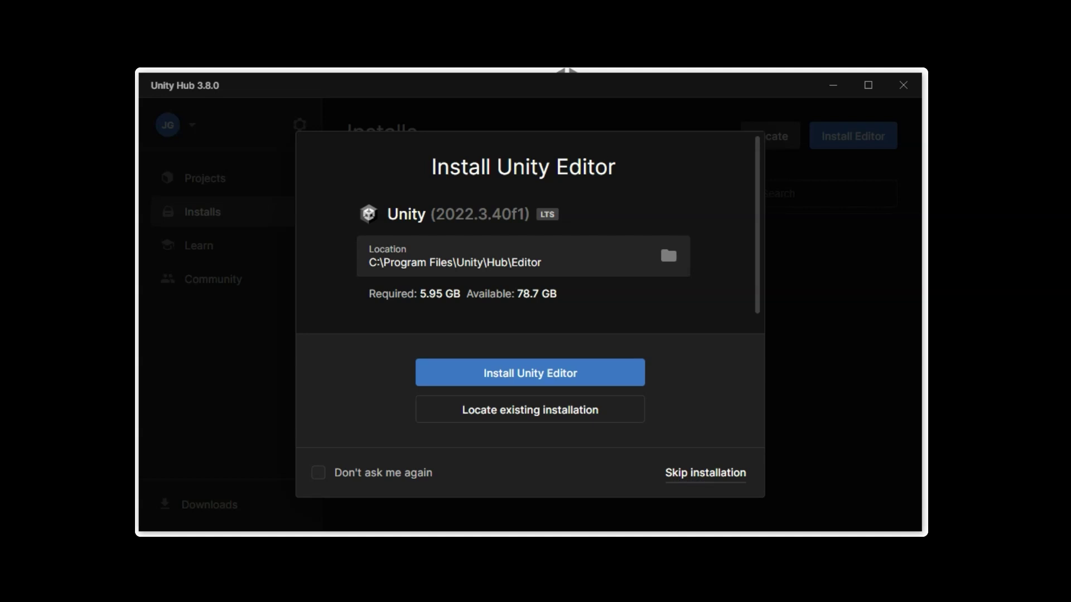
left_click(706, 475)
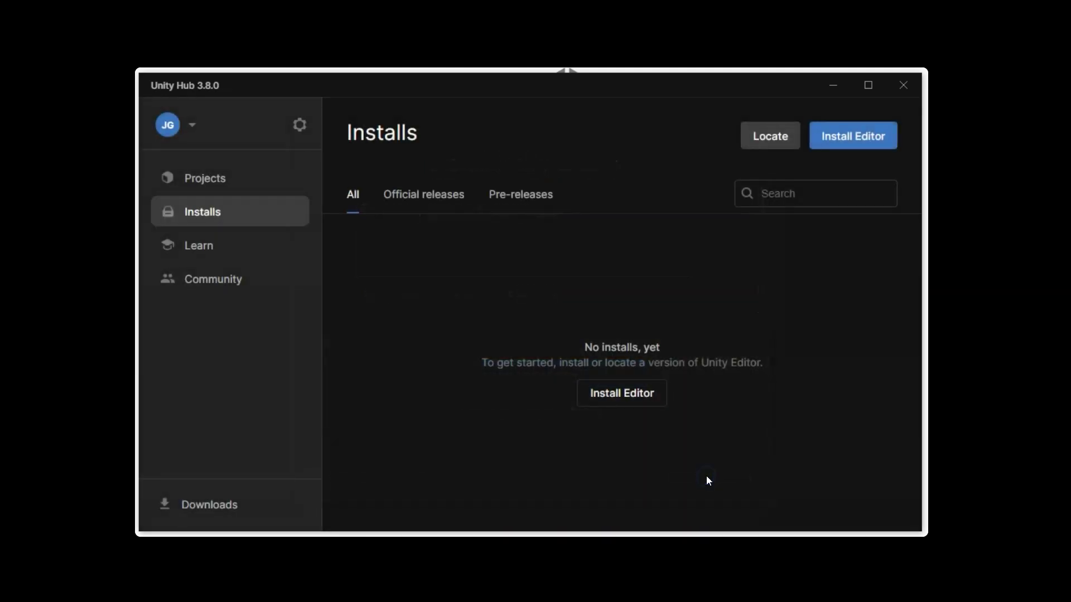
left_click(625, 398)
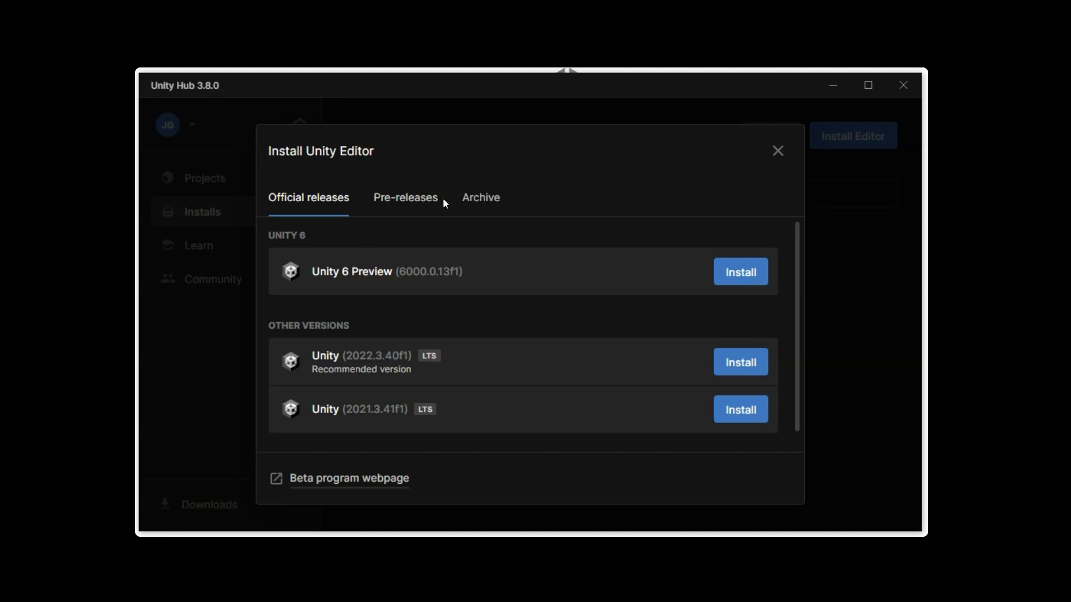
left_click(419, 199)
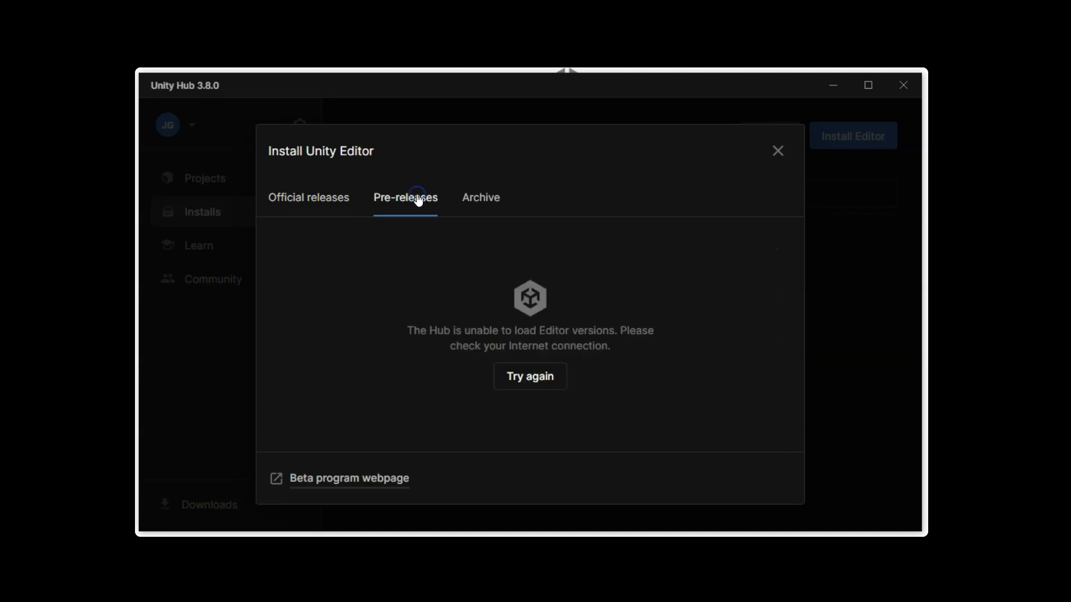
left_click(478, 201)
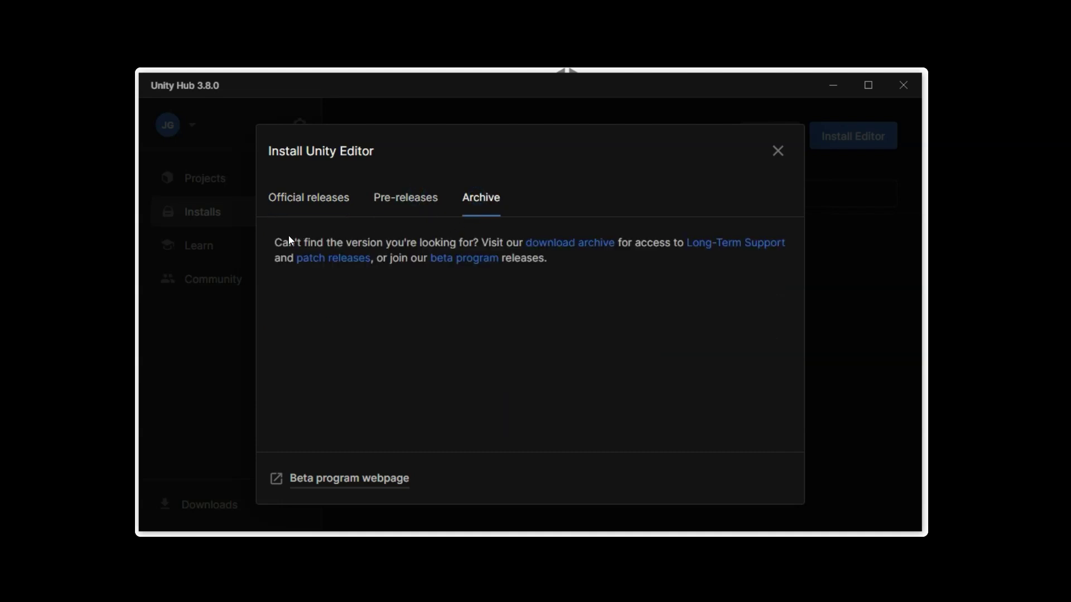
- Open the online download archive and locate Unity 2022.3.7f1 in the version list
left_click(573, 244)
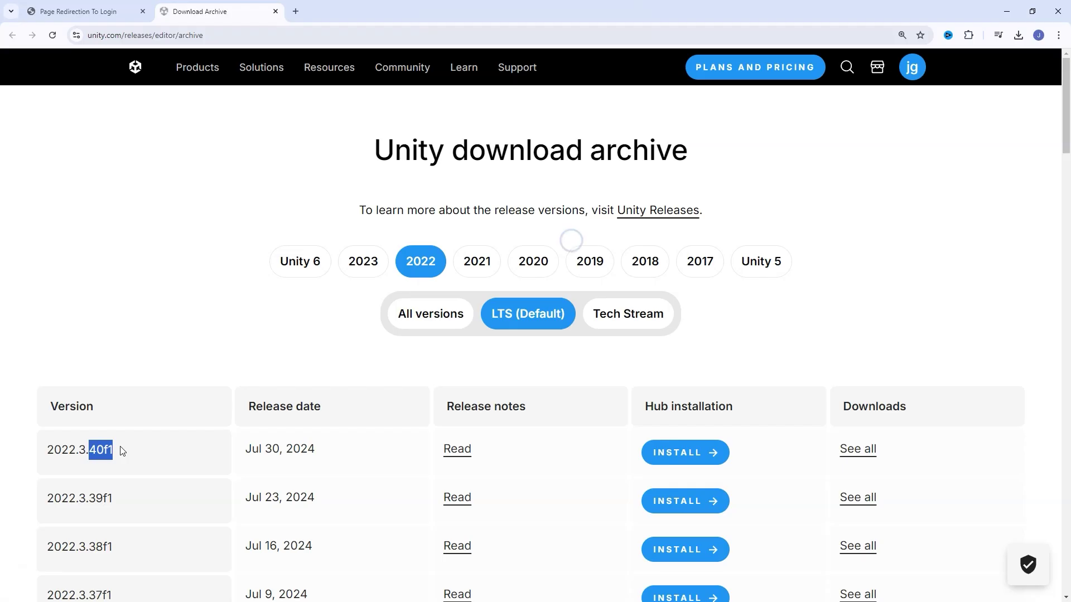
scroll(122, 451, "down", 2)
scroll(123, 450, "down", 3)
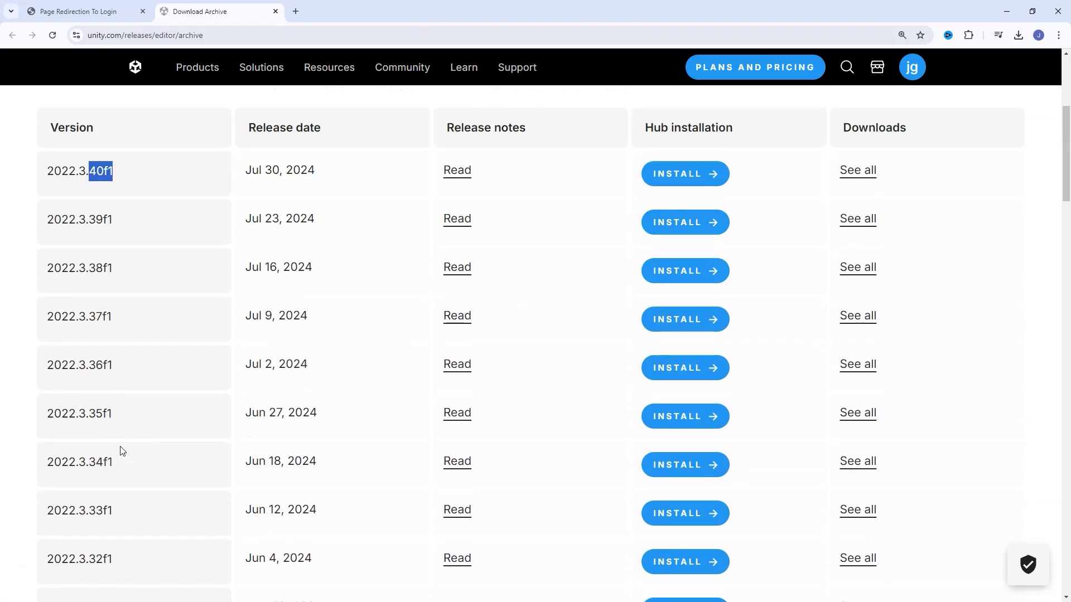
scroll(123, 451, "down", 2)
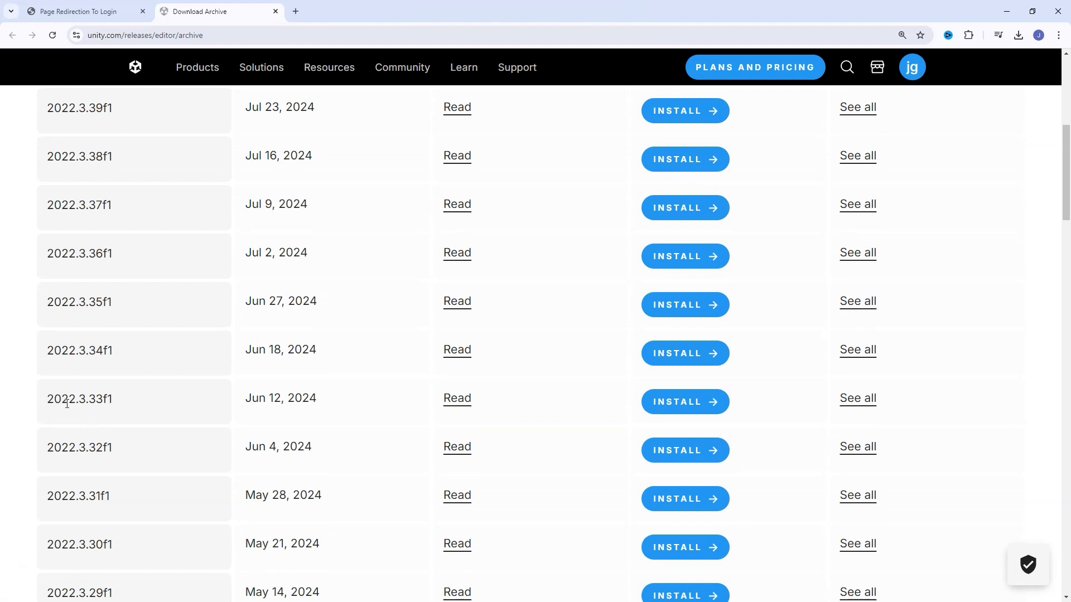
scroll(102, 420, "down", 5)
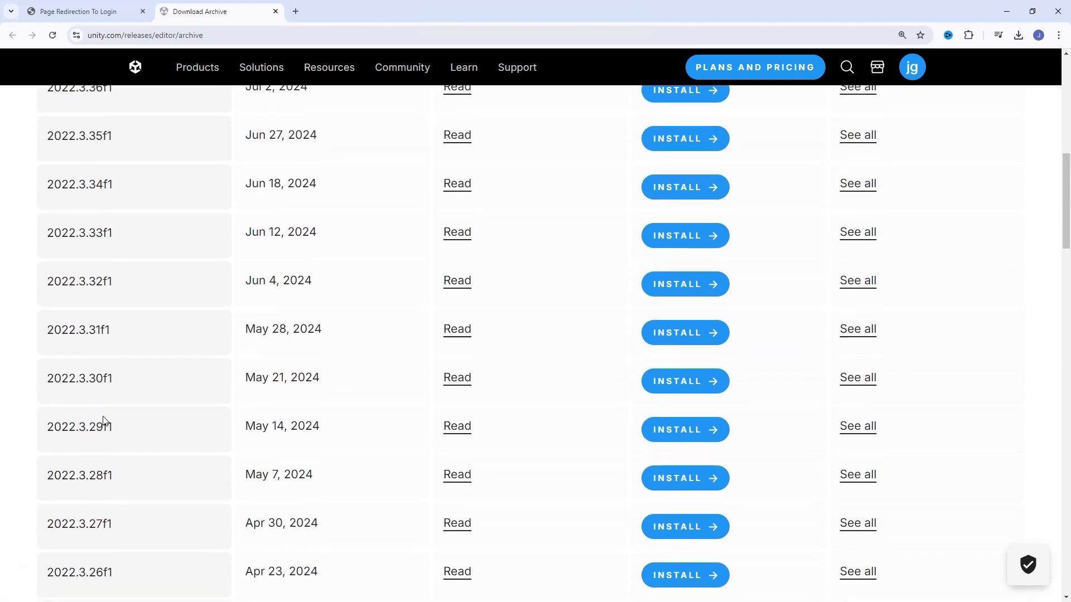
scroll(103, 418, "down", 10)
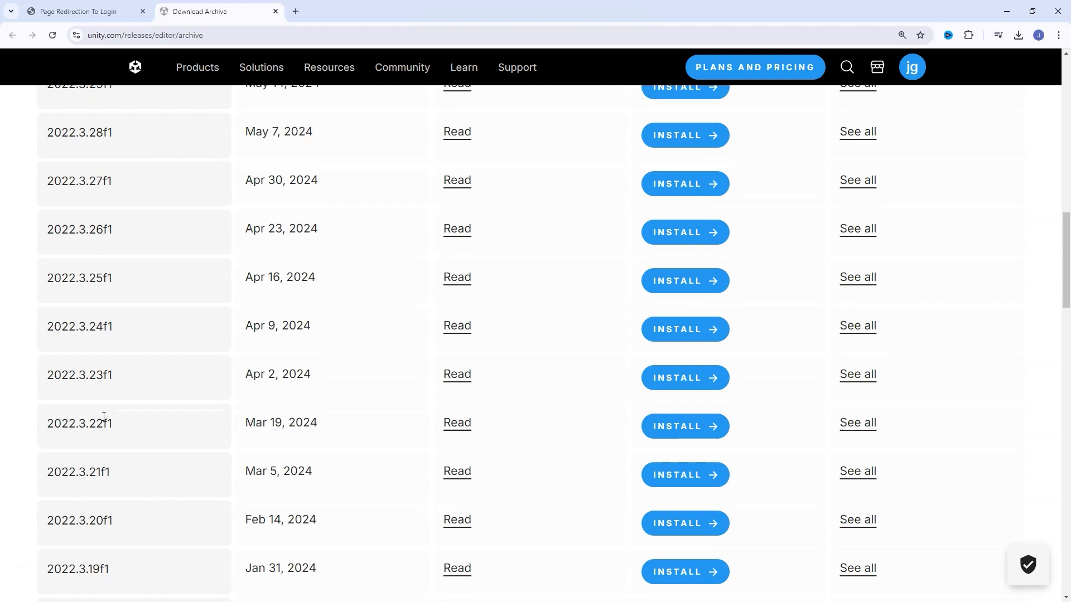
scroll(104, 419, "down", 7)
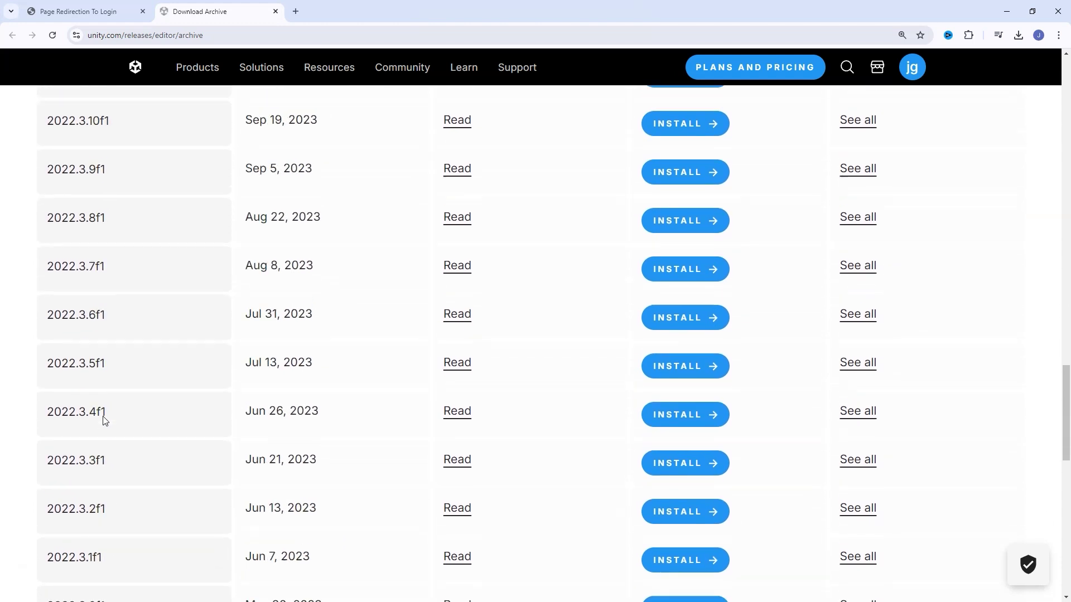
left_click_drag(43, 268, 119, 270)
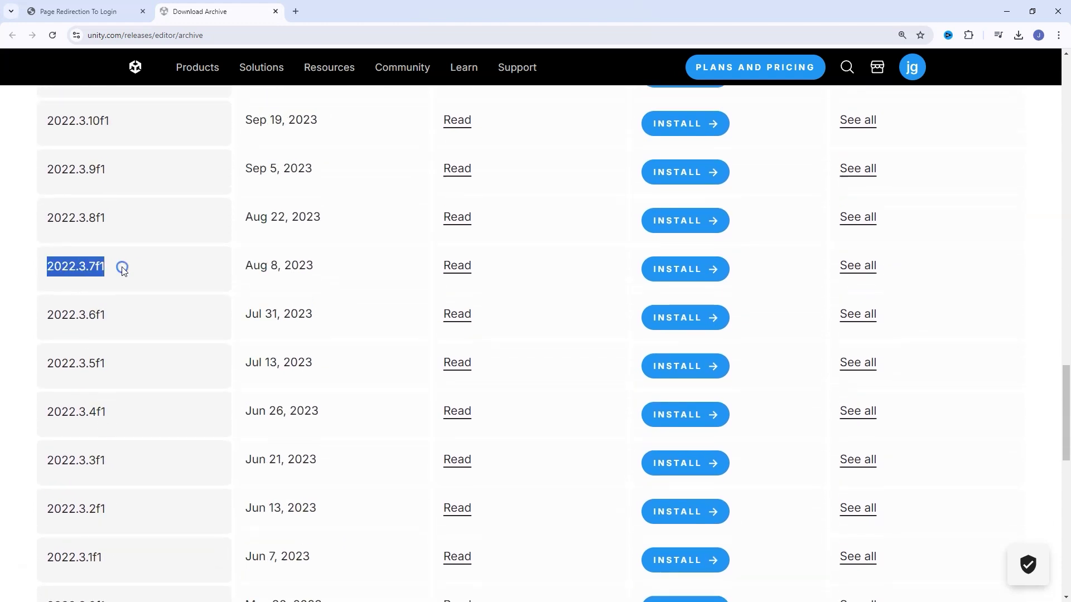
- Send 2022.3.7f1 to Unity Hub for installation, always allowing unity.com to open the Hub
left_click(691, 271)
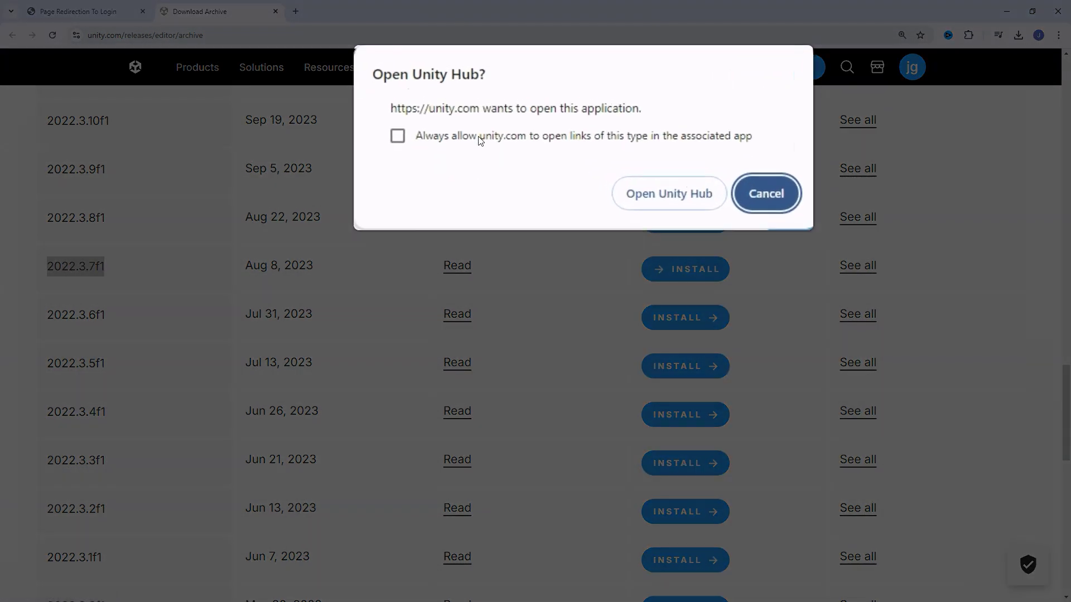
left_click(479, 138)
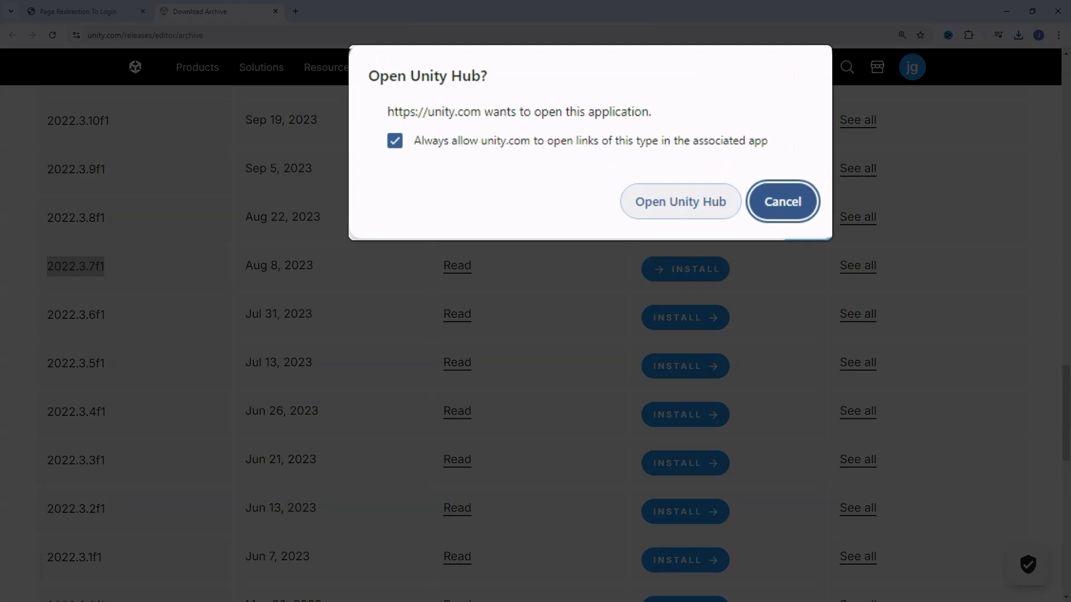
left_click(663, 204)
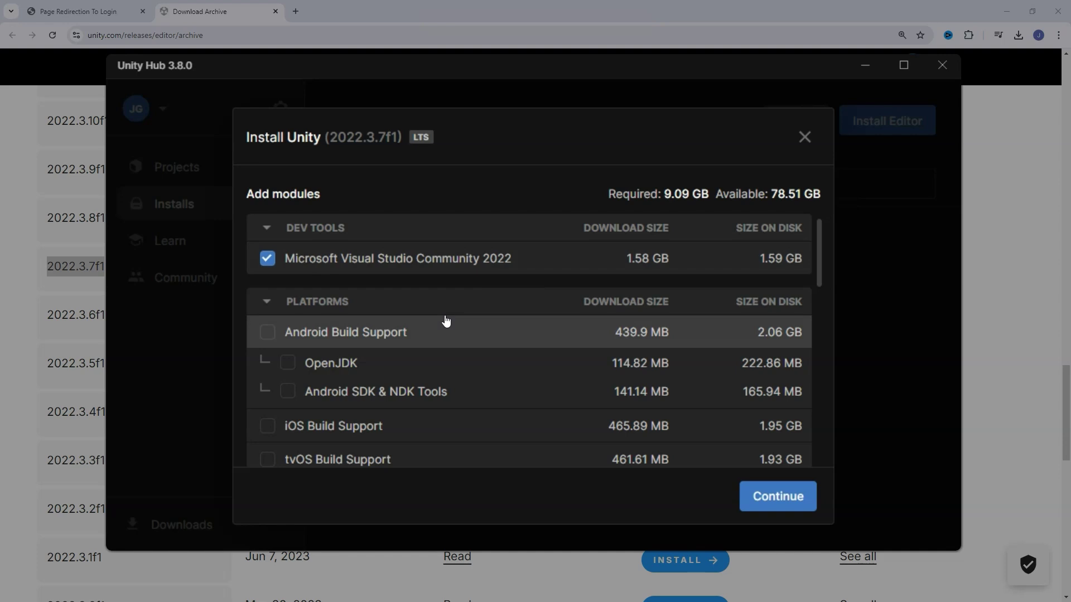
- Add Windows Build Support (IL2CPP) to the 2022.3.7f1 modules alongside WebGL and Visual Studio
scroll(479, 296, "down", 10)
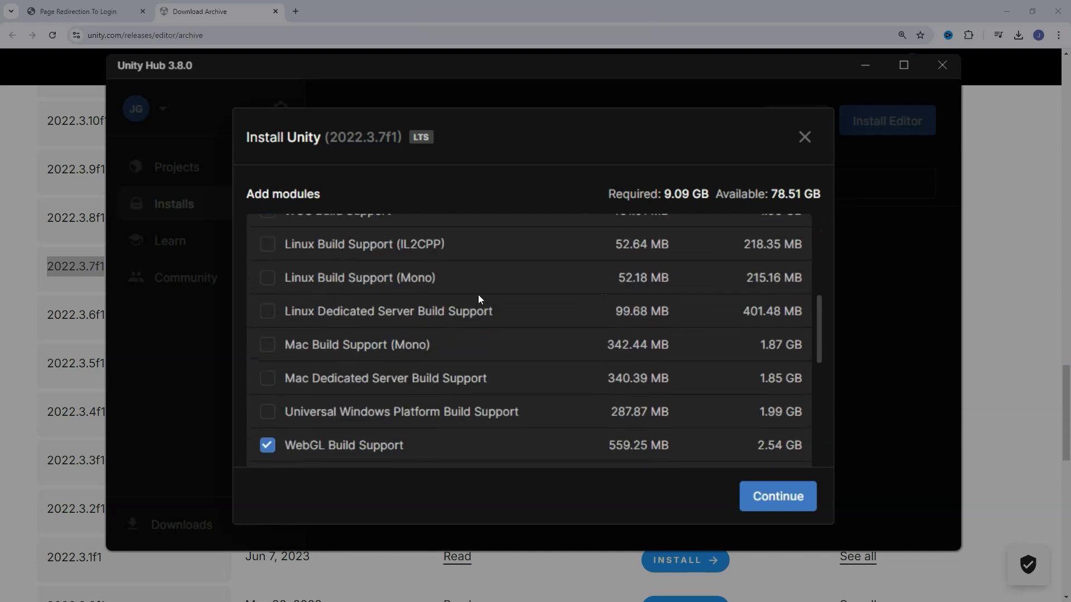
scroll(480, 293, "up", 5)
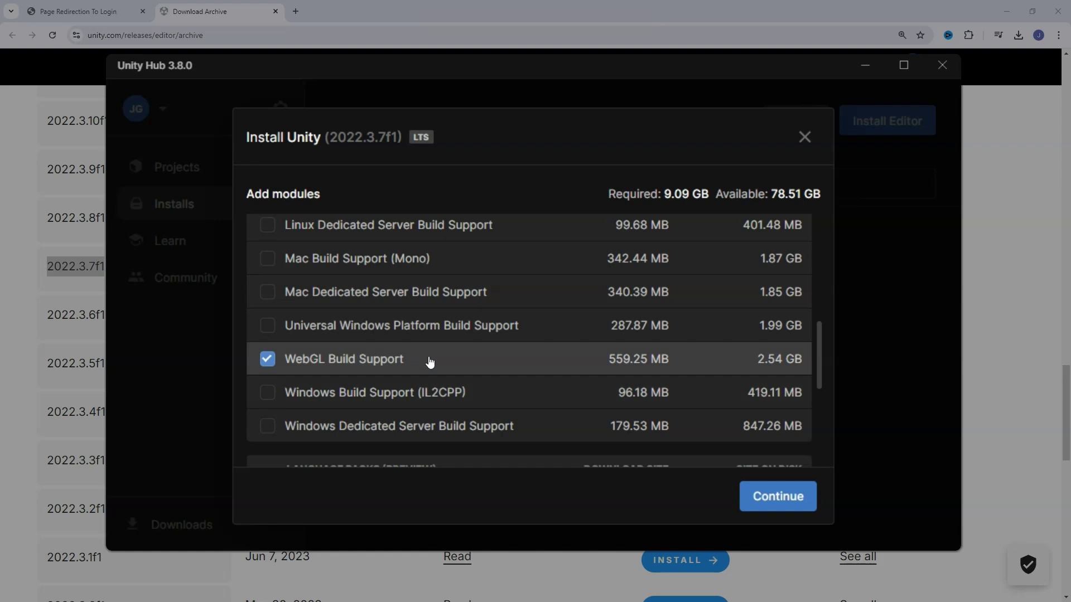
left_click(267, 393)
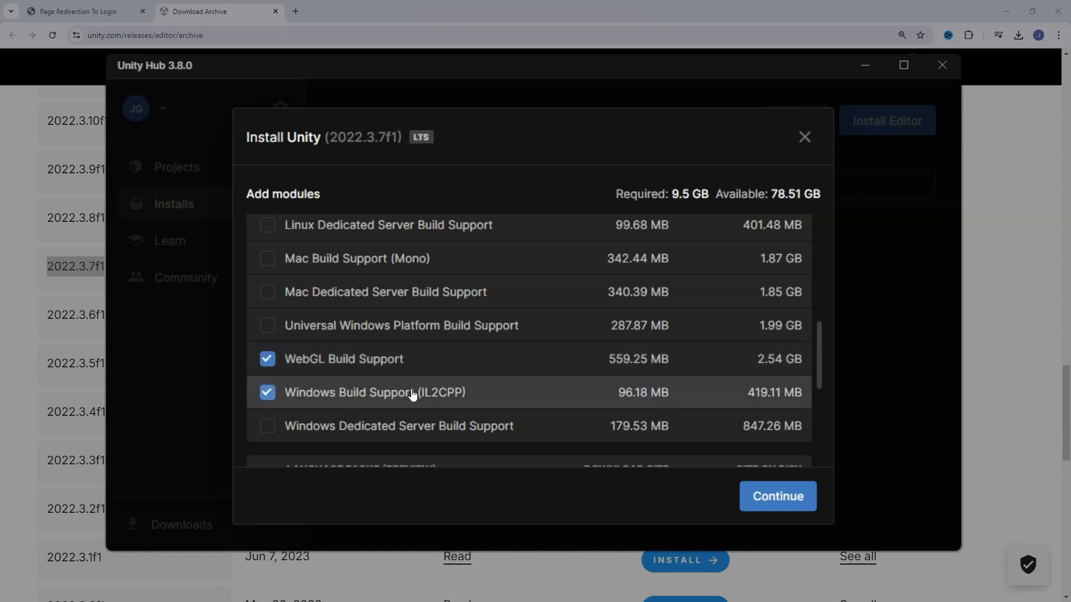
left_click(268, 393)
left_click(268, 393)
scroll(669, 424, "up", 1)
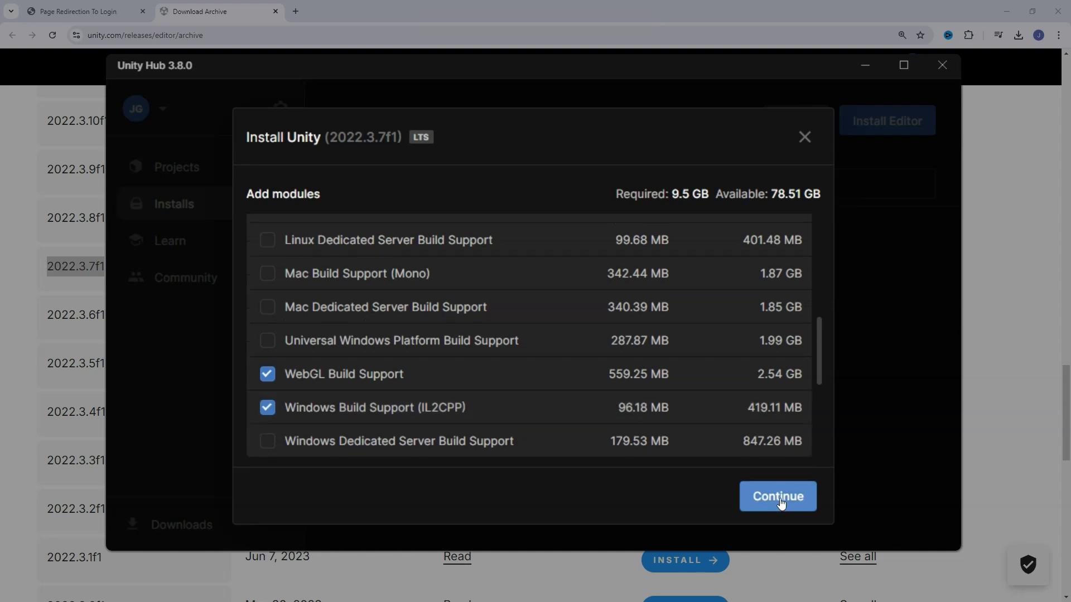
left_click(780, 501)
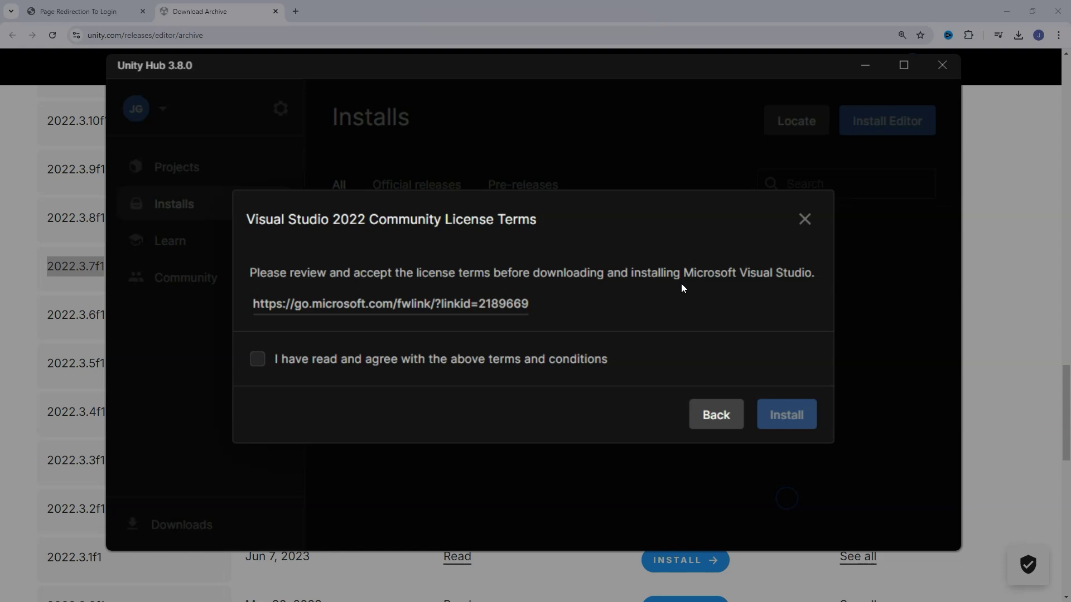
- Accept the Visual Studio 2022 Community licence, install 2022.3.7f1, and expand its component downloads
left_click(257, 363)
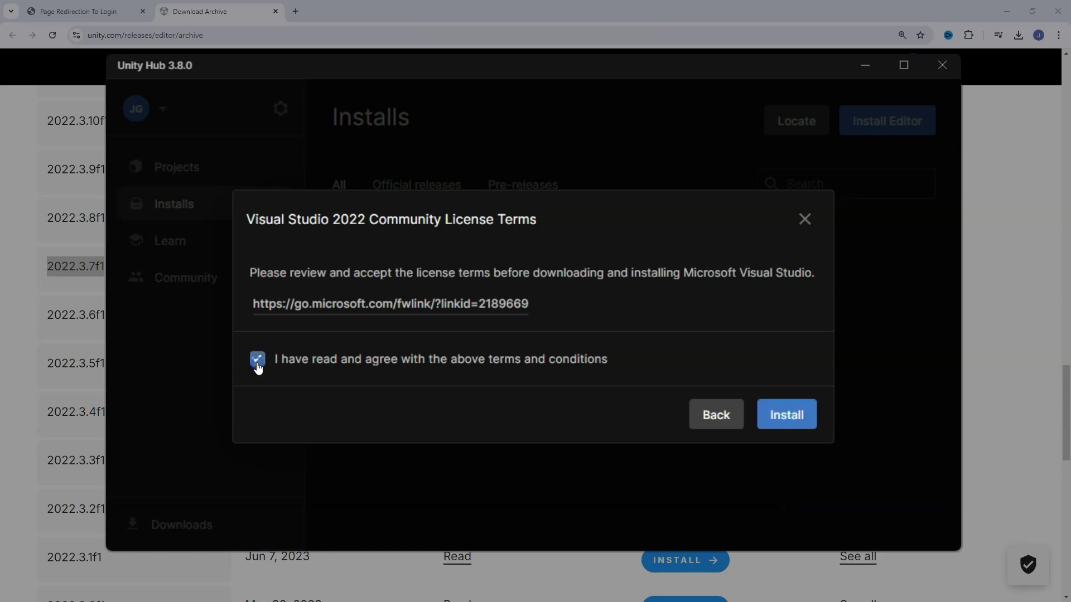
left_click(786, 418)
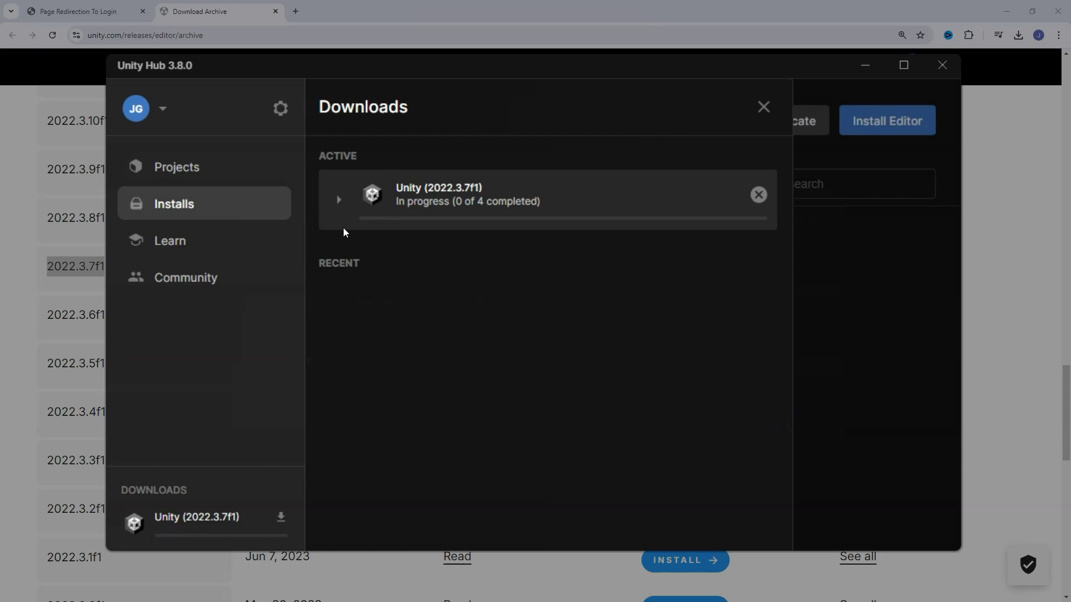
left_click(338, 201)
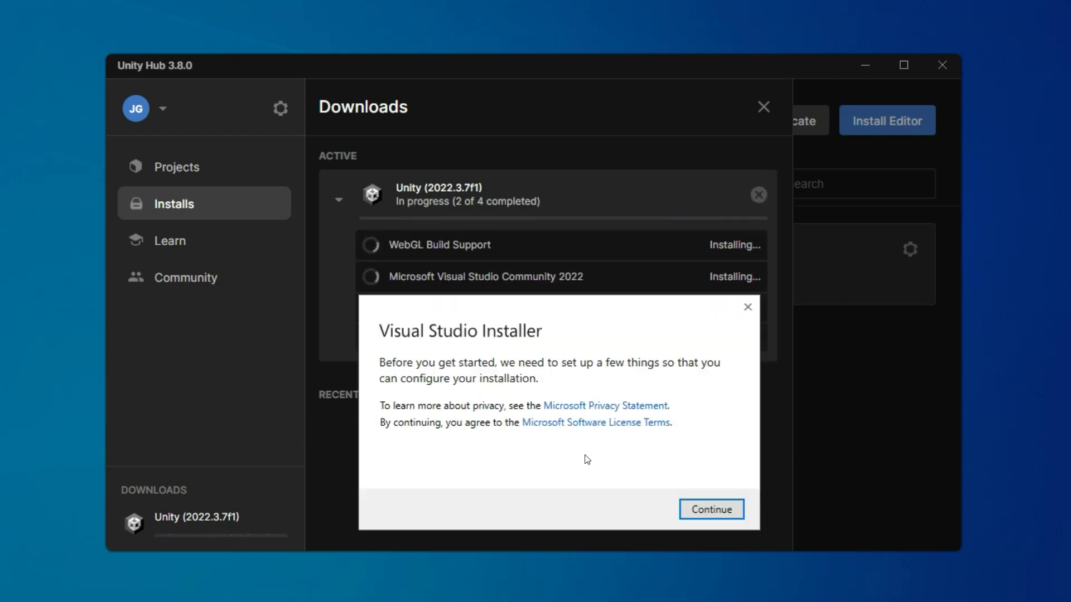
- Install Visual Studio Community 2022 with the Game development with Unity workload, excluding Unity Hub
left_click(701, 509)
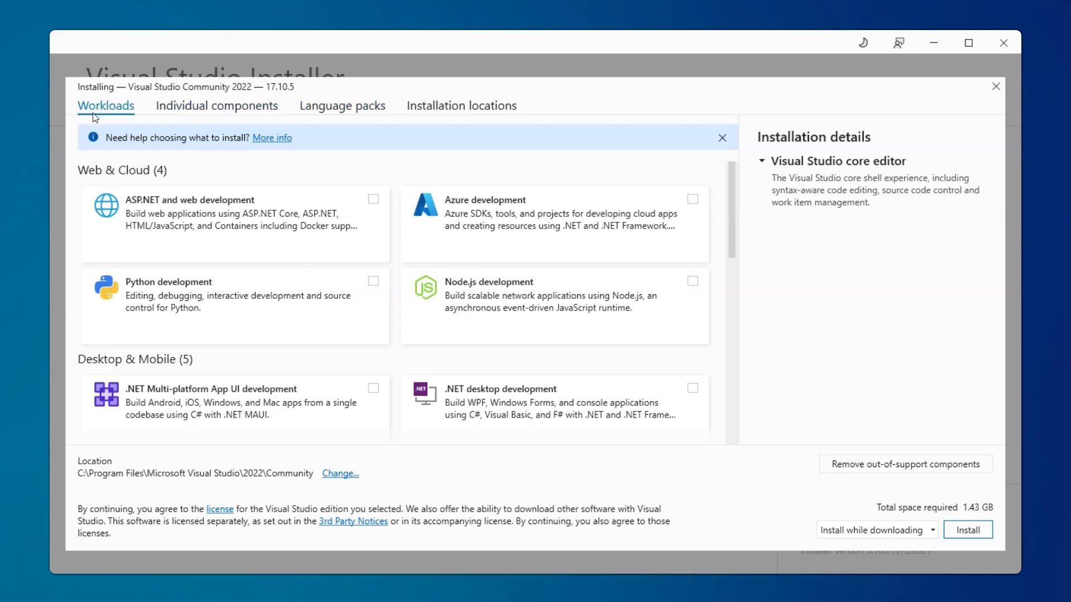
left_click_drag(735, 211, 724, 372)
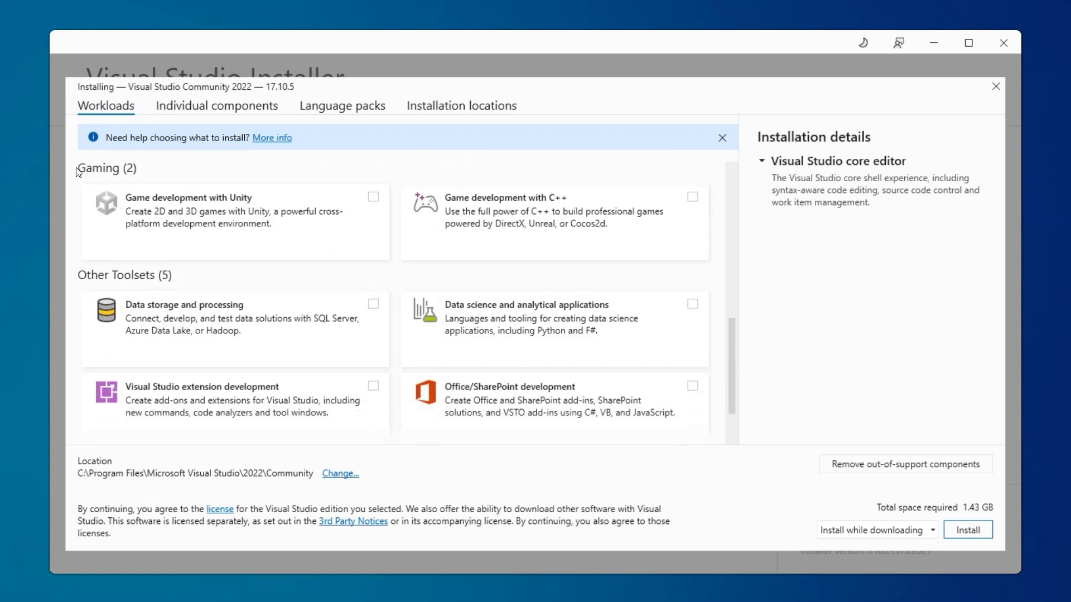
left_click(373, 197)
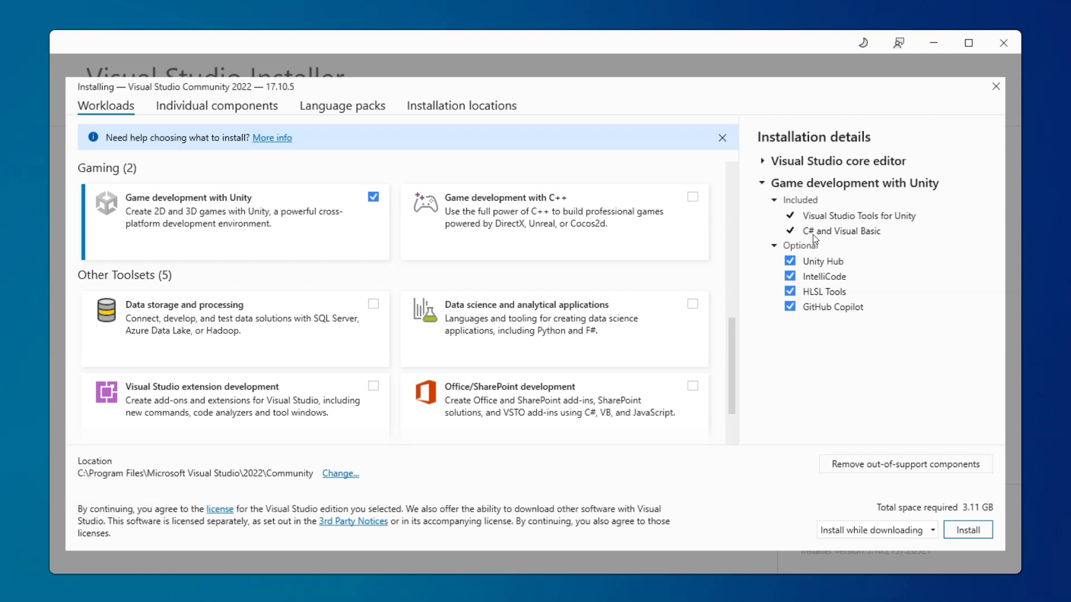
left_click(789, 261)
left_click(980, 531)
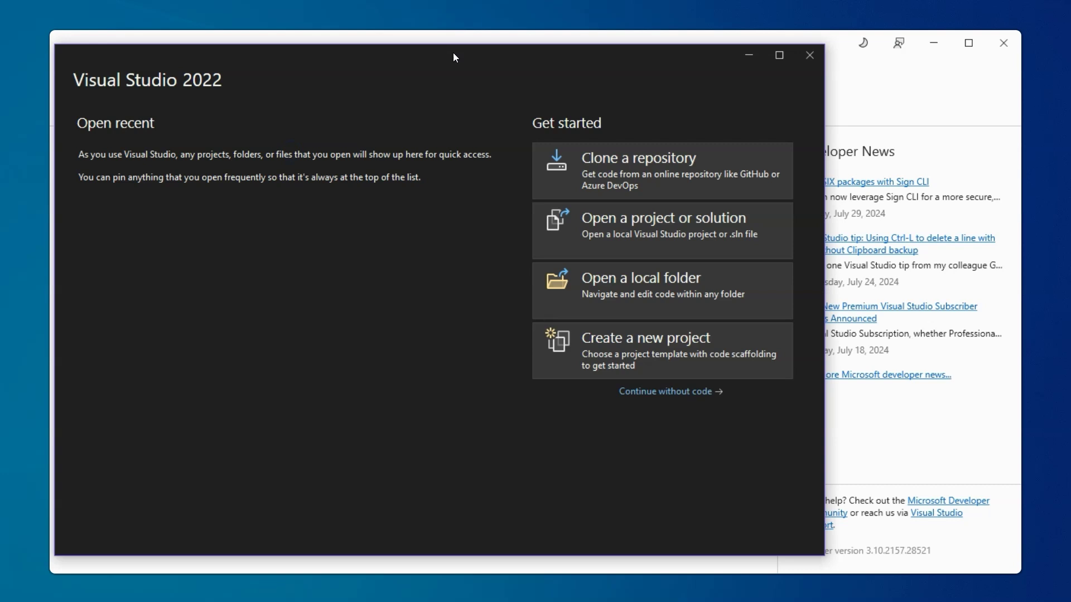
key("alt+F4")
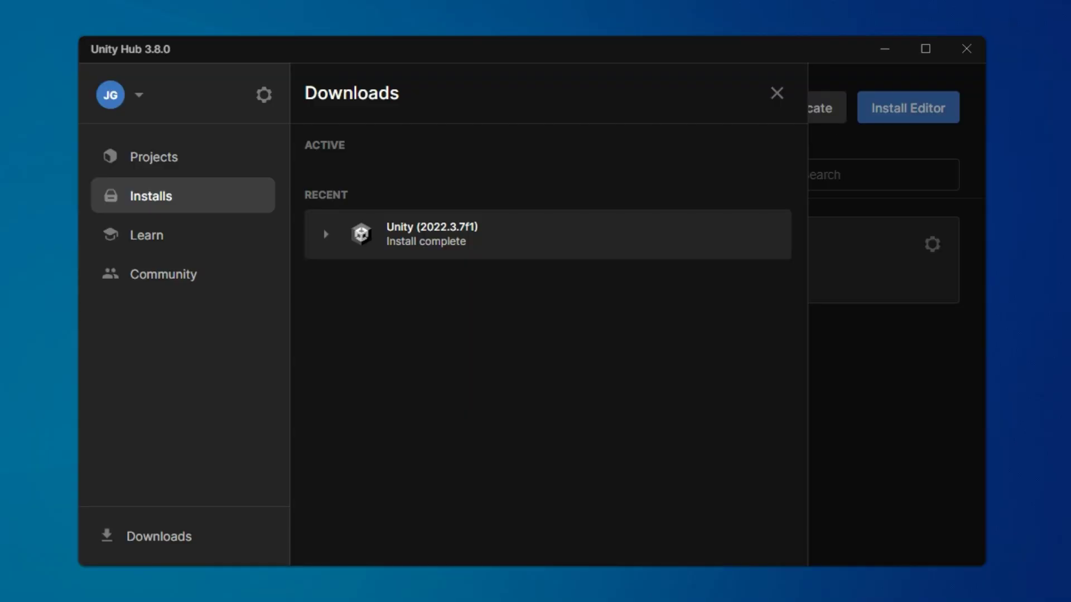
- Dismiss the downloads list, confirm 2022.3.7f1 with WebGL and Windows is installed, and show Projects
key("Escape")
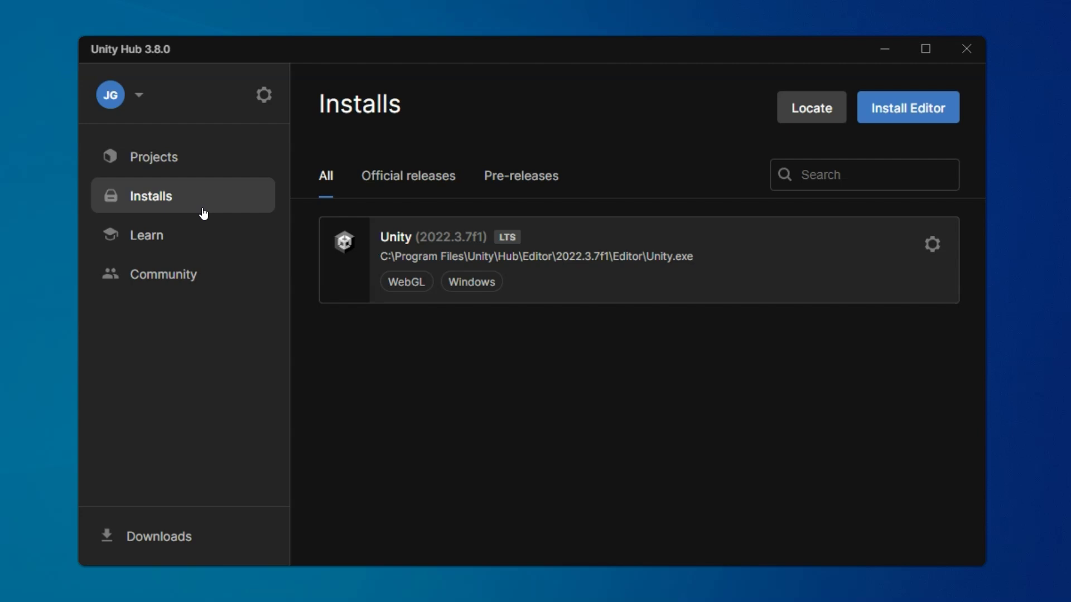
left_click(168, 160)
left_click(156, 206)
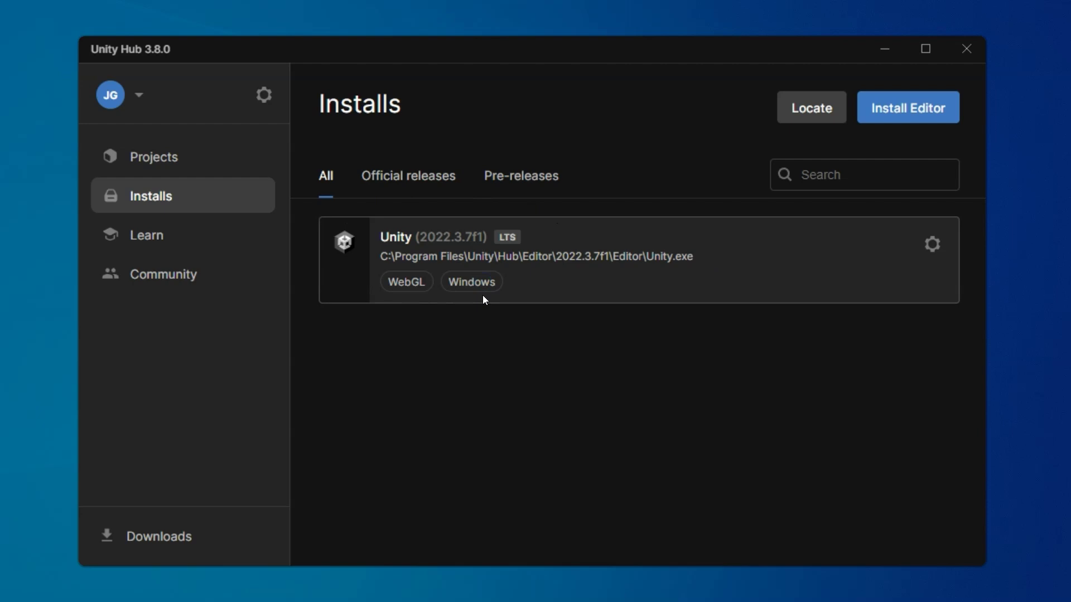
left_click(168, 157)
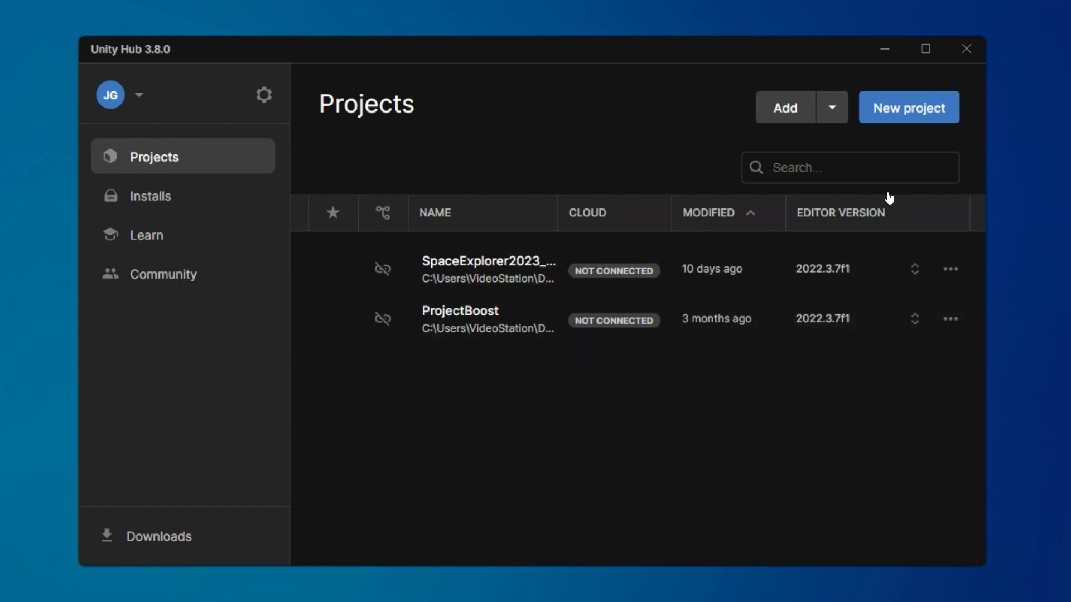
- Begin a new editor 2022.3.7f1 project using the Core 2D (Built-In Render Pipeline) template
left_click(909, 107)
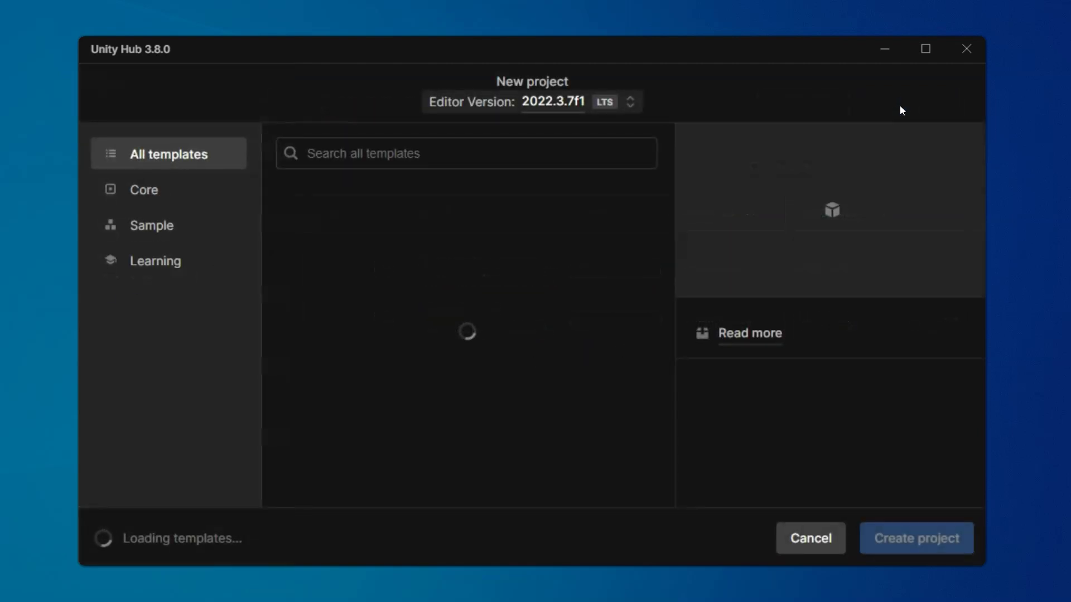
left_click(548, 105)
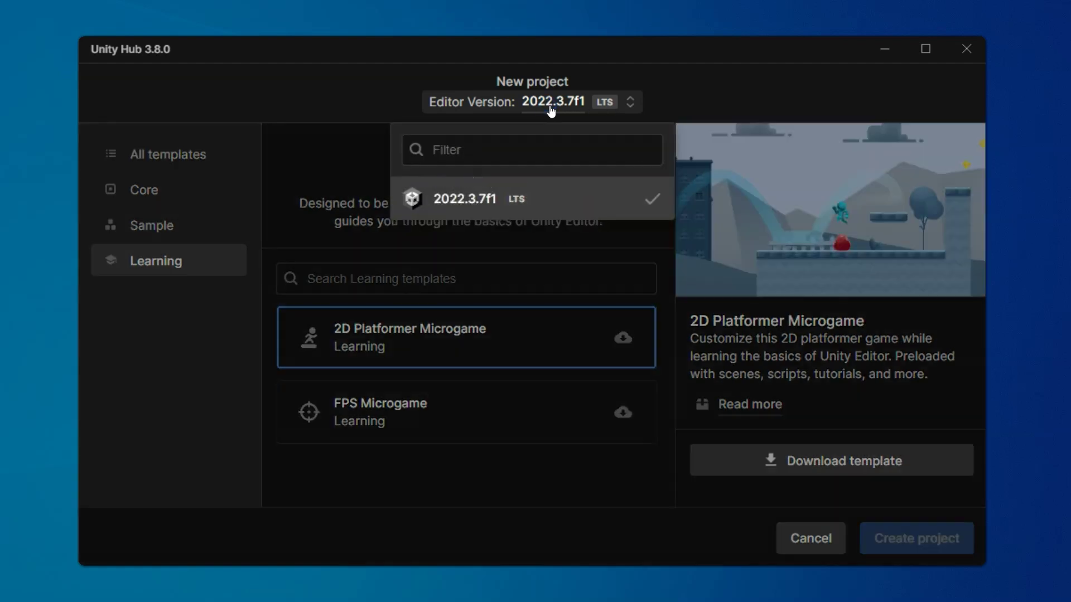
left_click(681, 73)
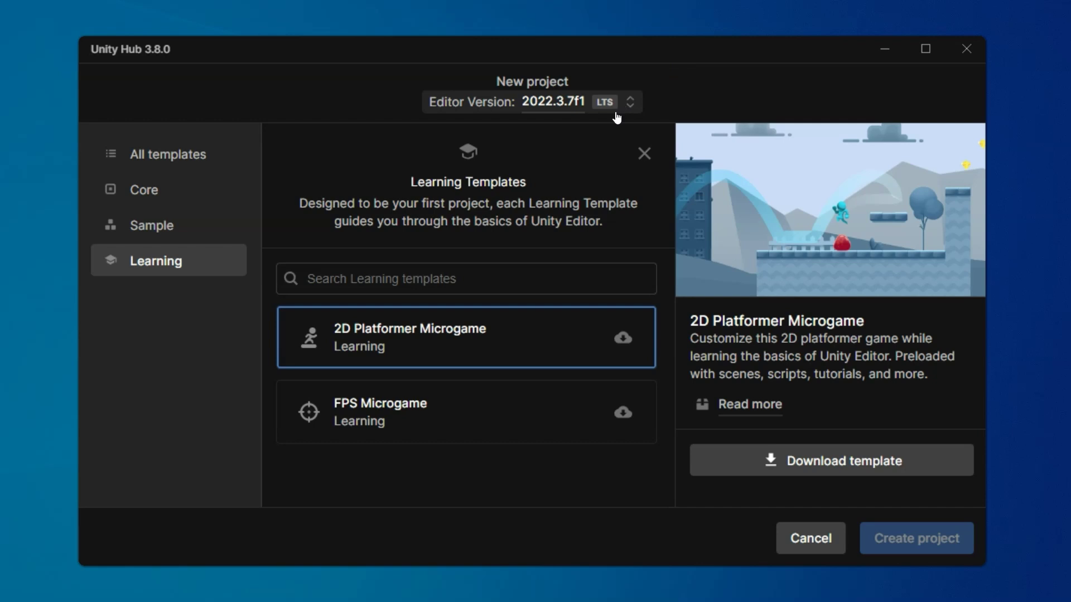
left_click(158, 161)
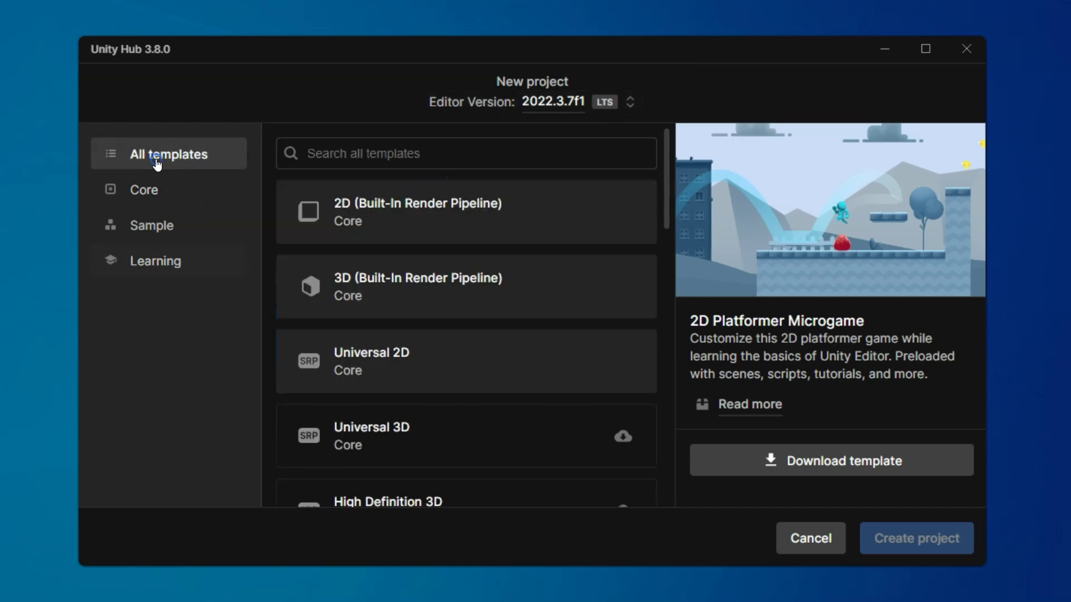
left_click(143, 191)
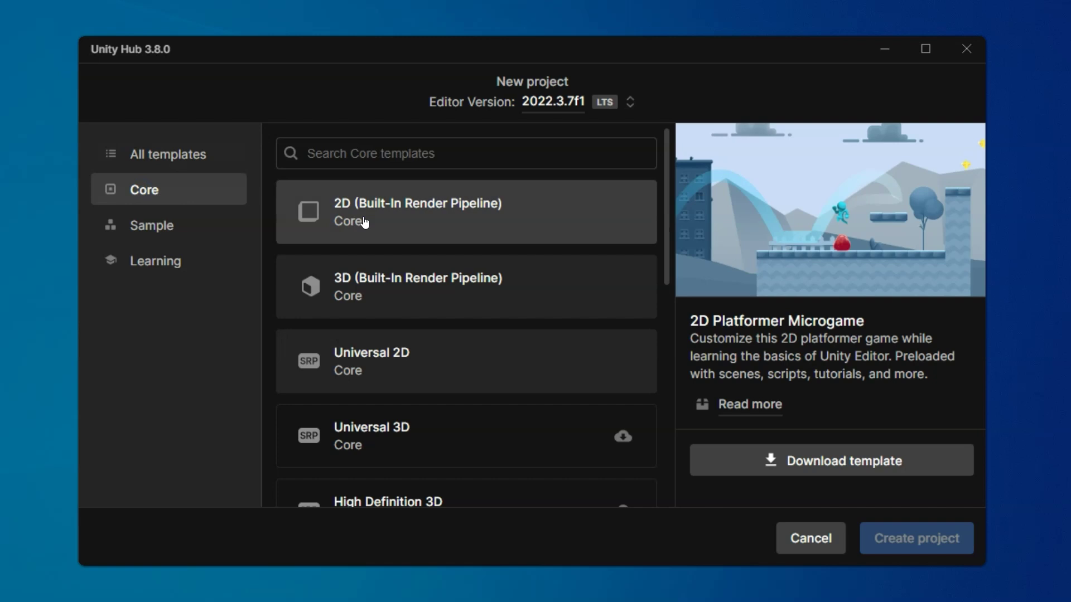
left_click(406, 213)
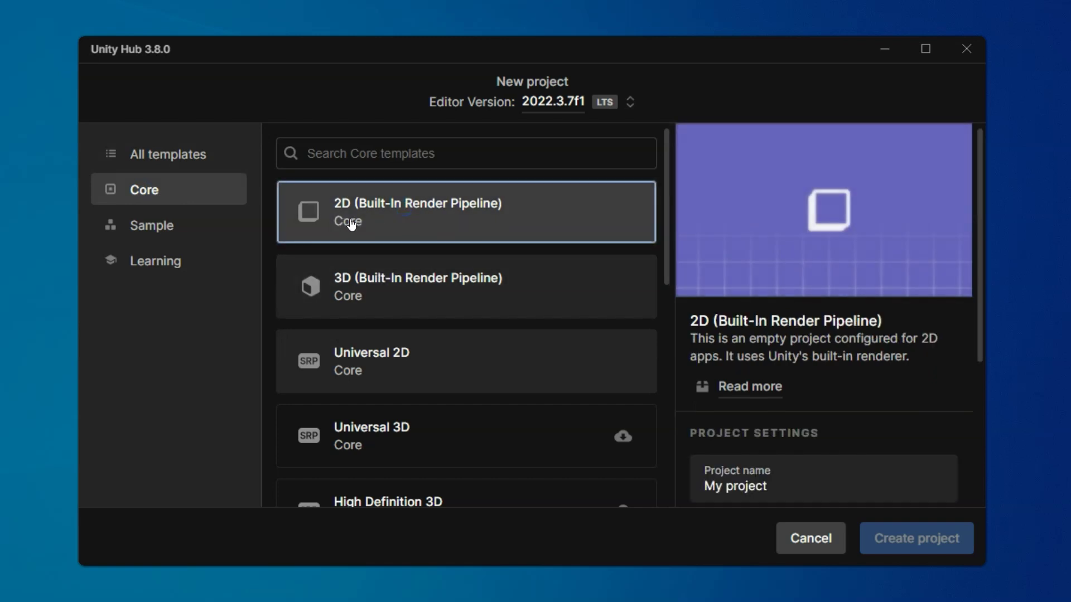
scroll(775, 340, "down", 1)
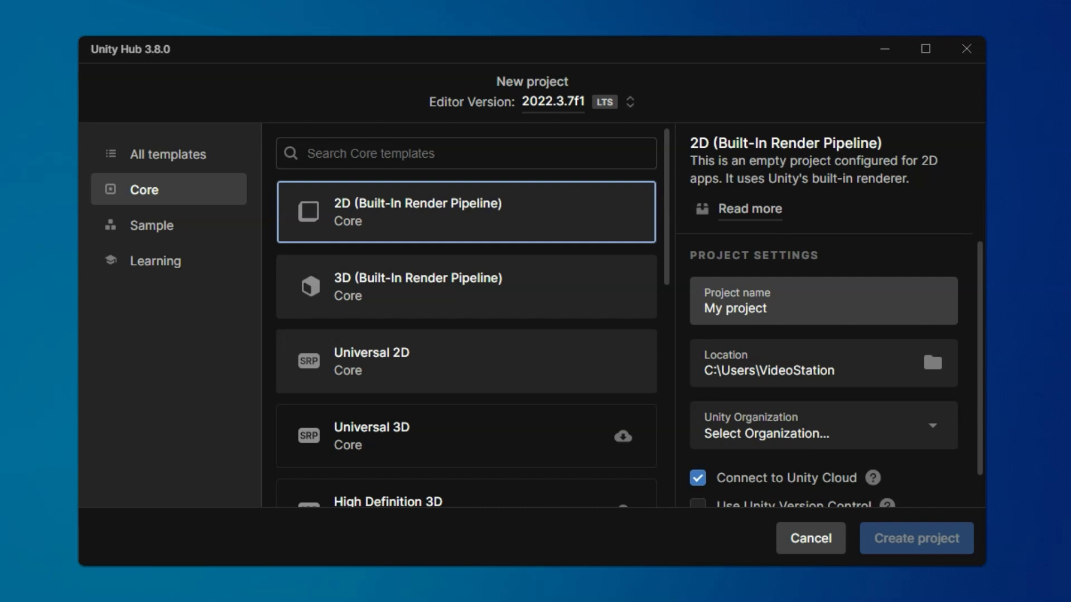
- Rename the project to 'My First Project'
left_click(815, 306)
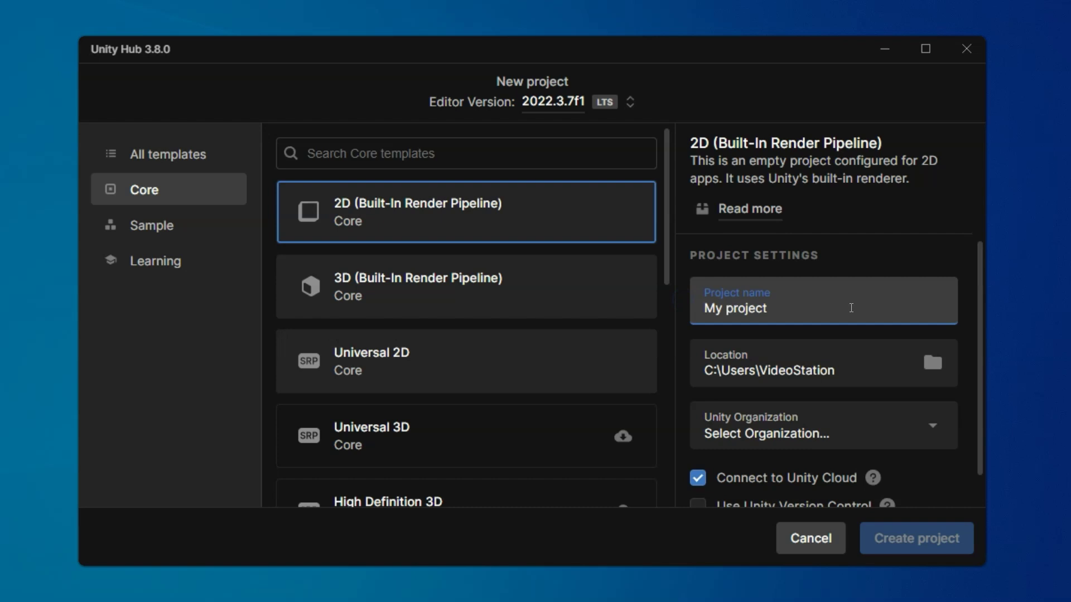
type("My")
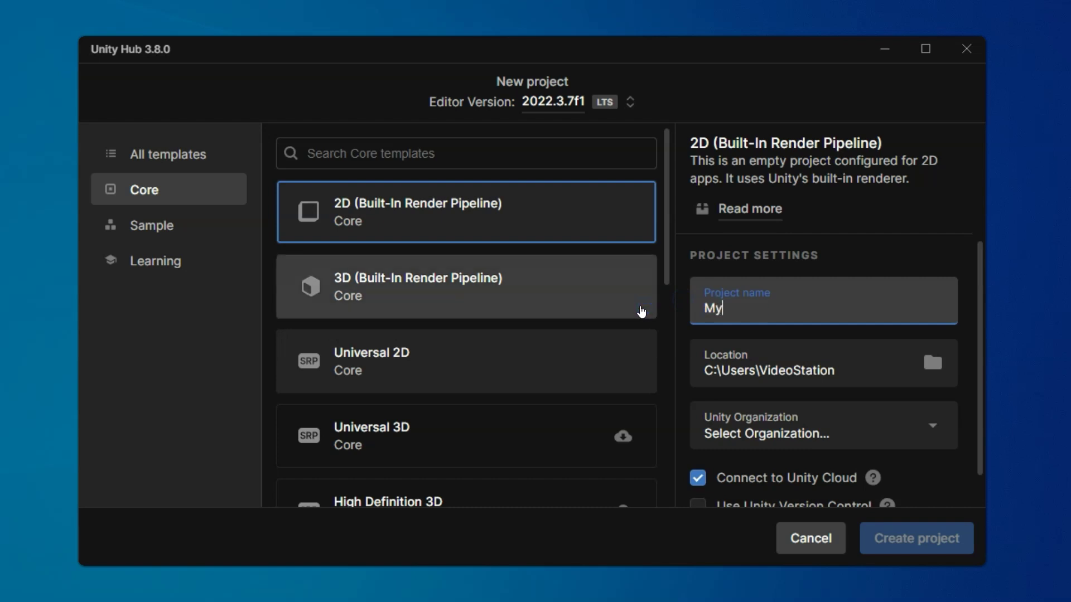
type(" First Project")
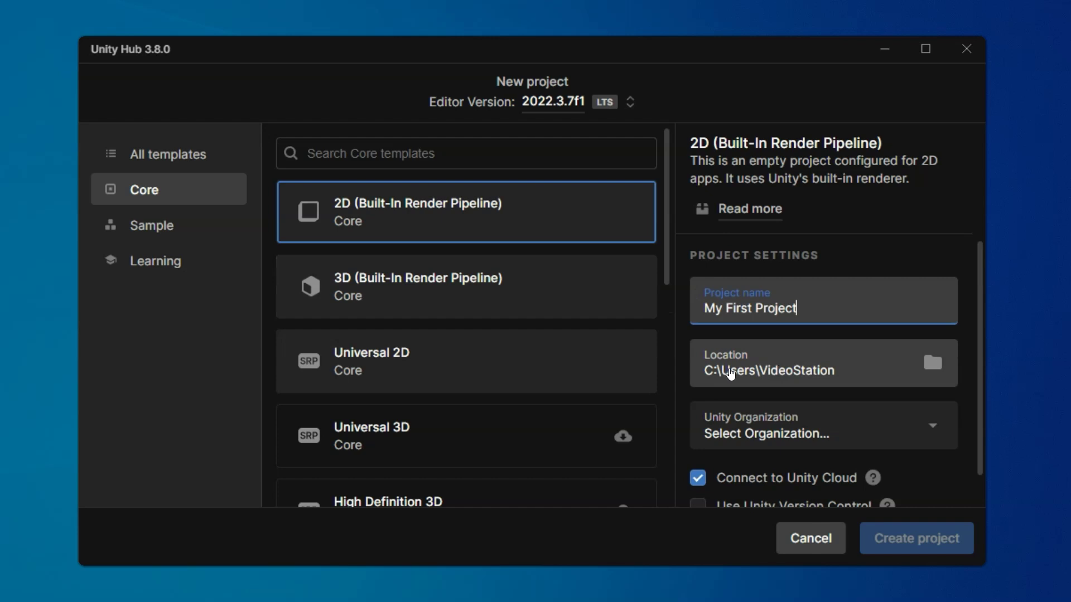
left_click(701, 376)
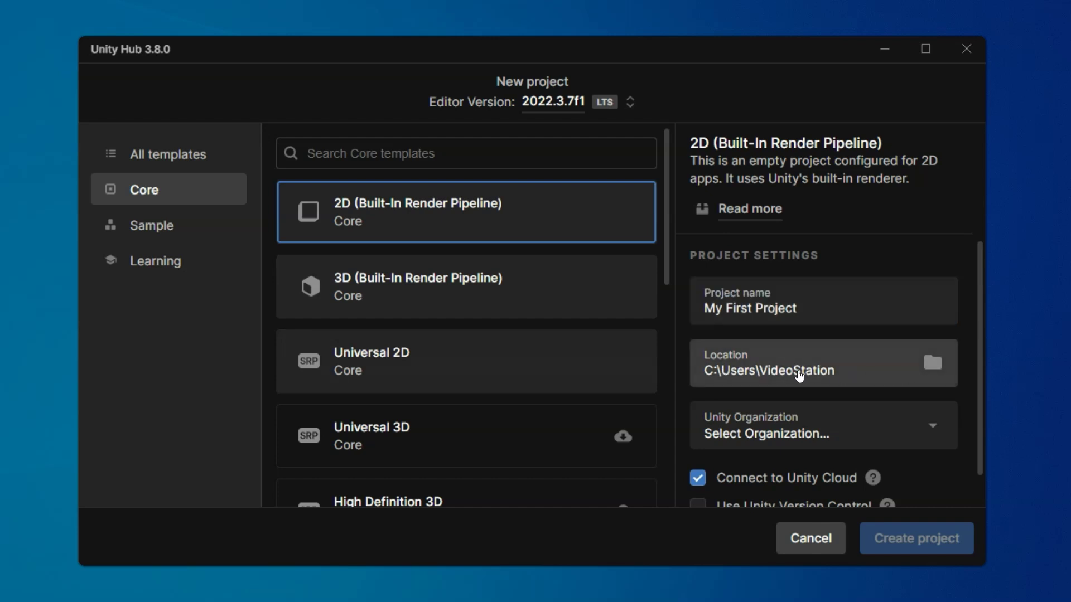
- Set the project's save location to the Desktop
left_click(853, 370)
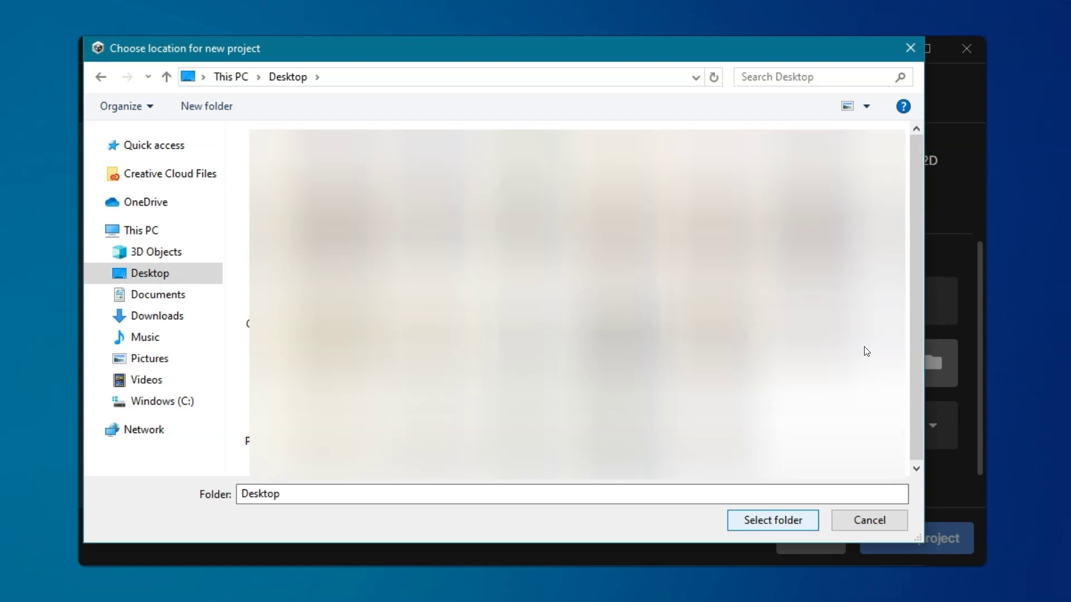
left_click(640, 252)
left_click(763, 414)
left_click(755, 521)
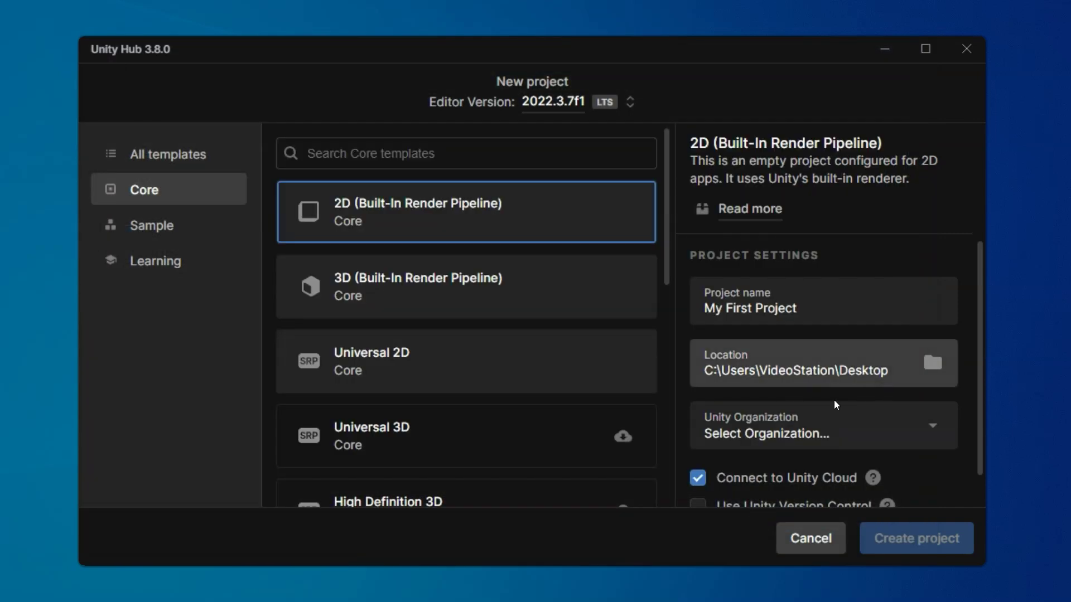
- Assign the project to the personal organization, then highlight the Unity Cloud plans sentence
left_click(842, 438)
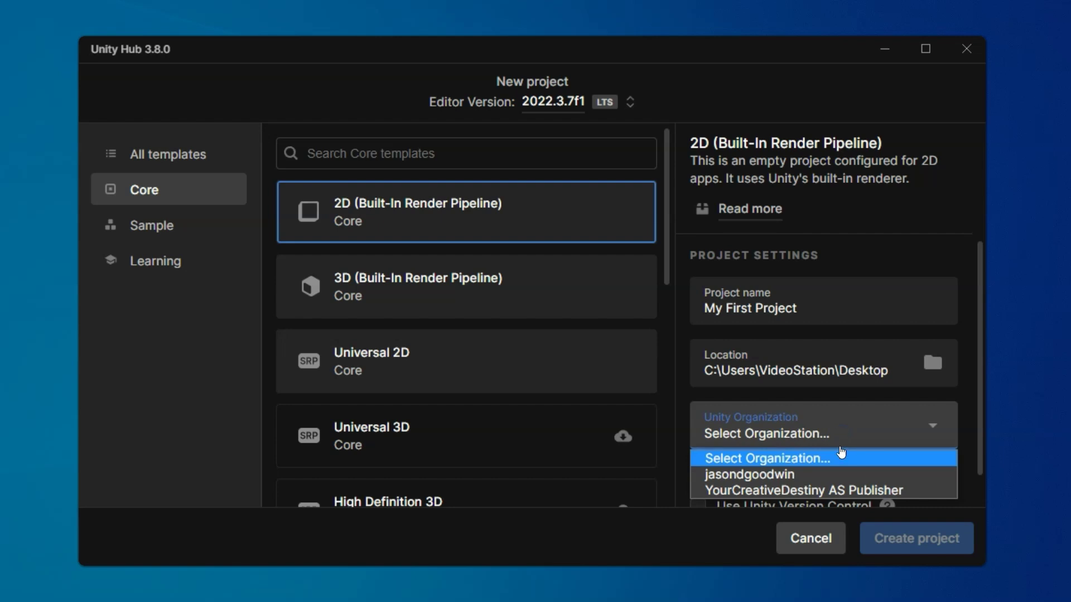
left_click(844, 475)
scroll(825, 390, "down", 1)
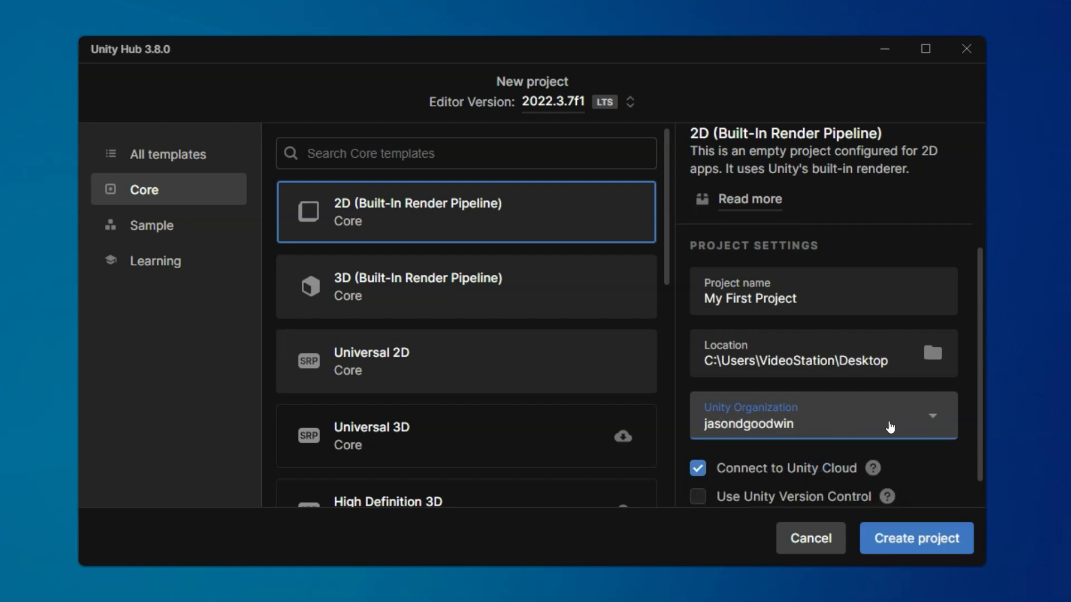
mouse_move(872, 437)
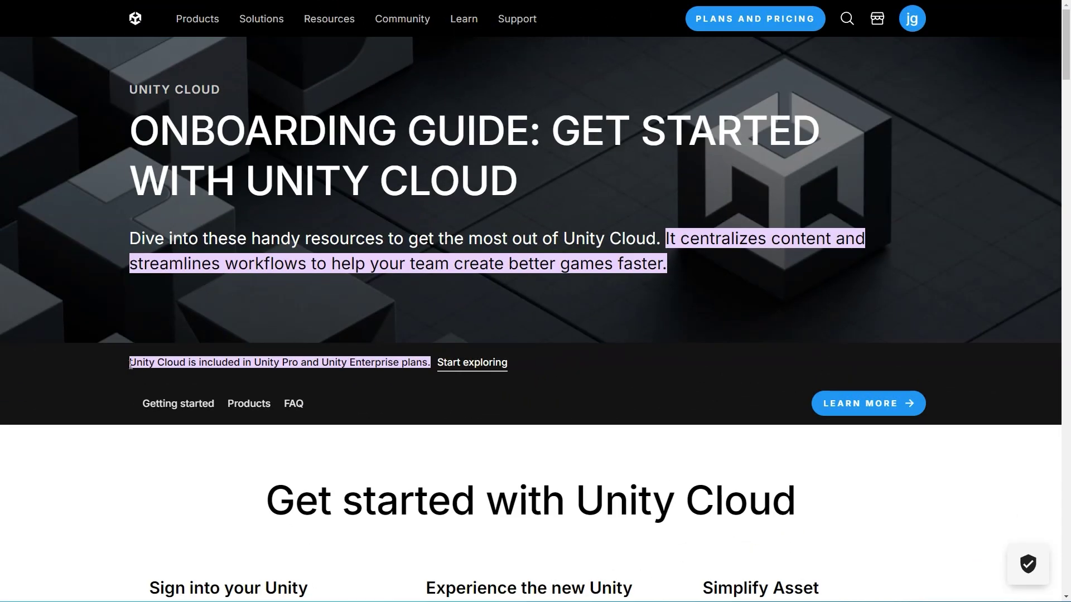
left_click_drag(130, 364, 431, 363)
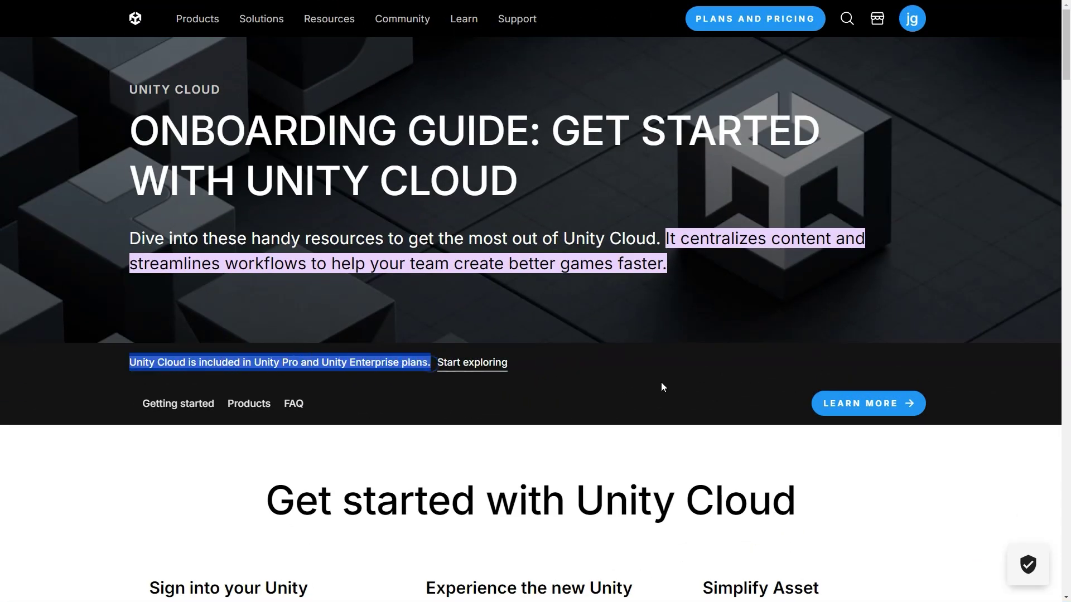
- Scroll the Unity Cloud onboarding guide down to its Cloud Products and Services section
scroll(661, 382, "down", 10)
scroll(656, 384, "down", 15)
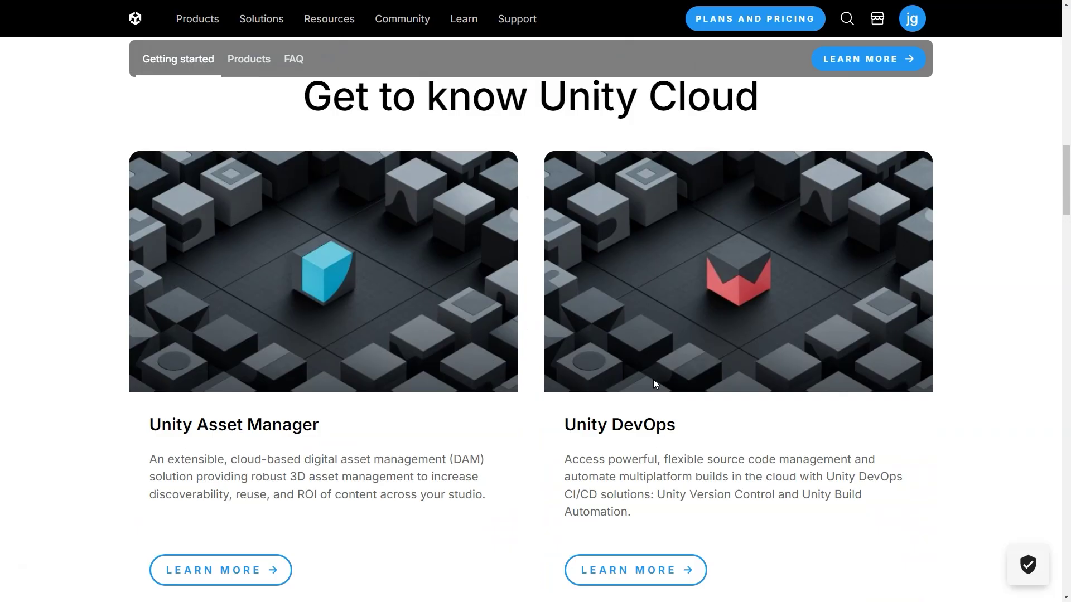
scroll(655, 385, "down", 10)
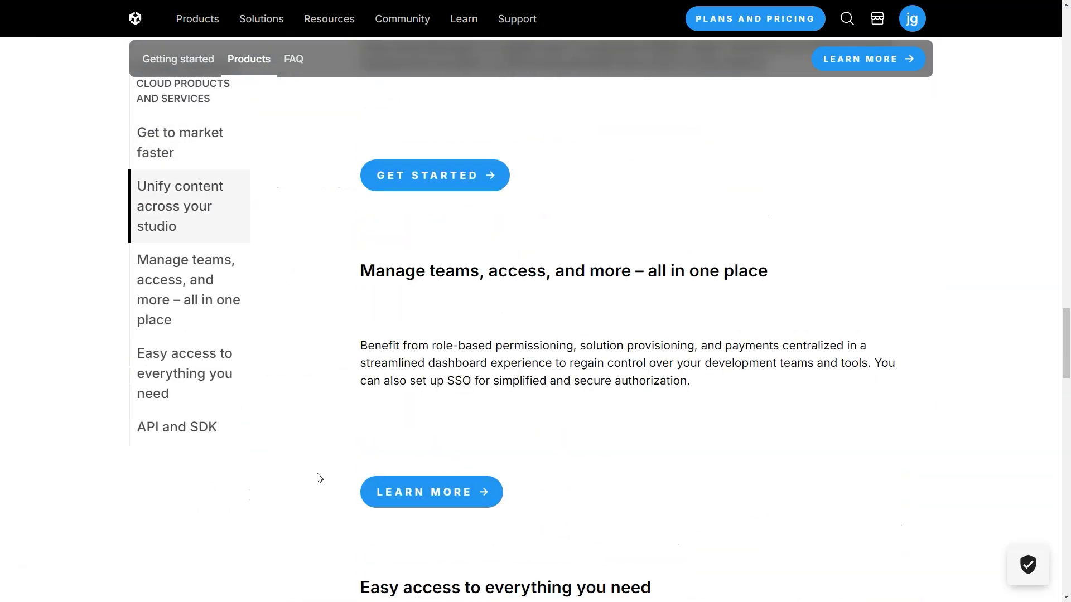